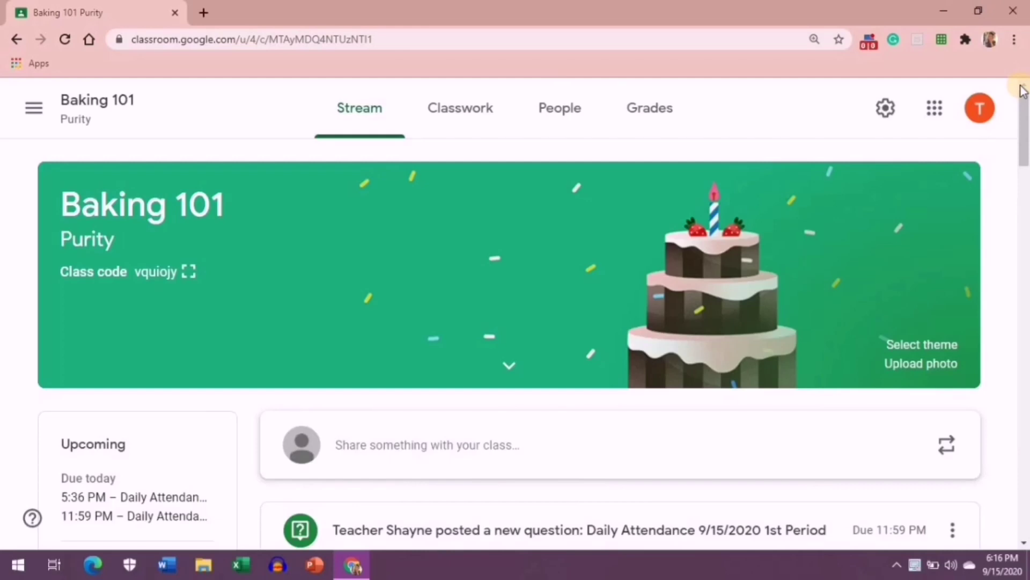
- Start a new question in the Baking 101 classwork
{"action": "left_click", "coordinate": [457, 131]}
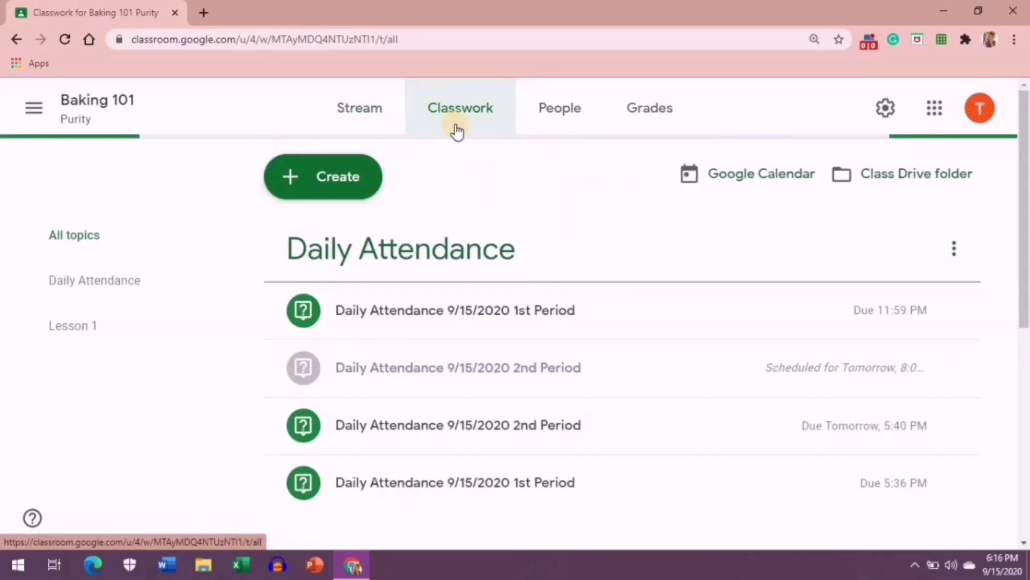
{"action": "left_click", "coordinate": [355, 185]}
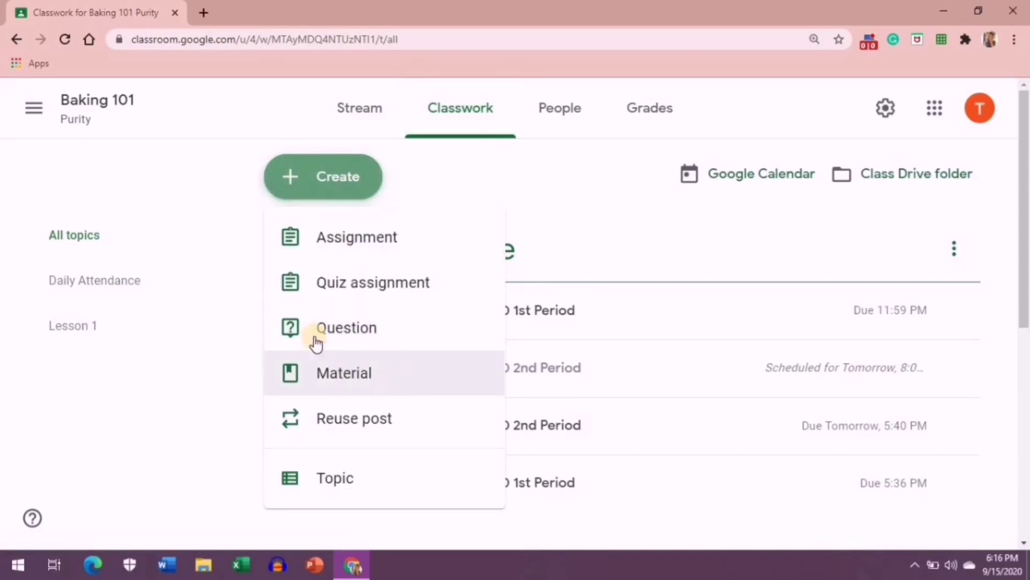
{"action": "left_click", "coordinate": [347, 332]}
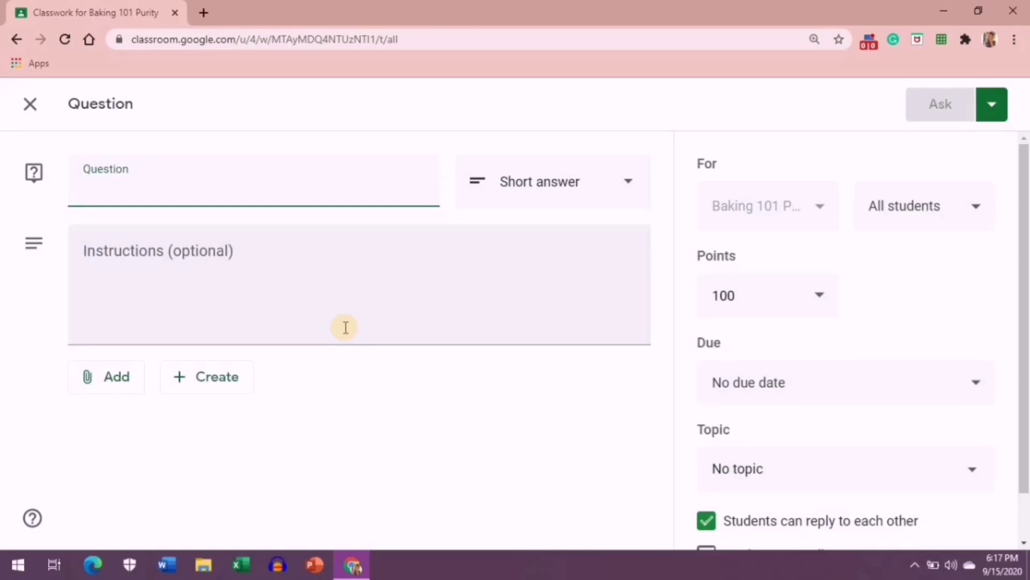
- Title the question "Daily Attendance 9/15/ 2020 First Period"
{"action": "type", "text": "Da"}
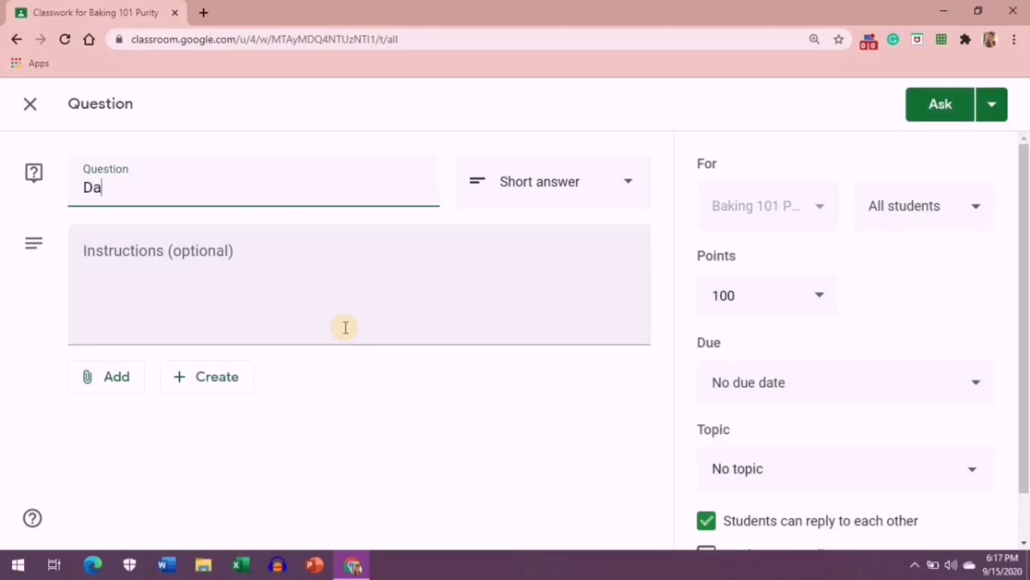
{"action": "type", "text": "ily Atten"}
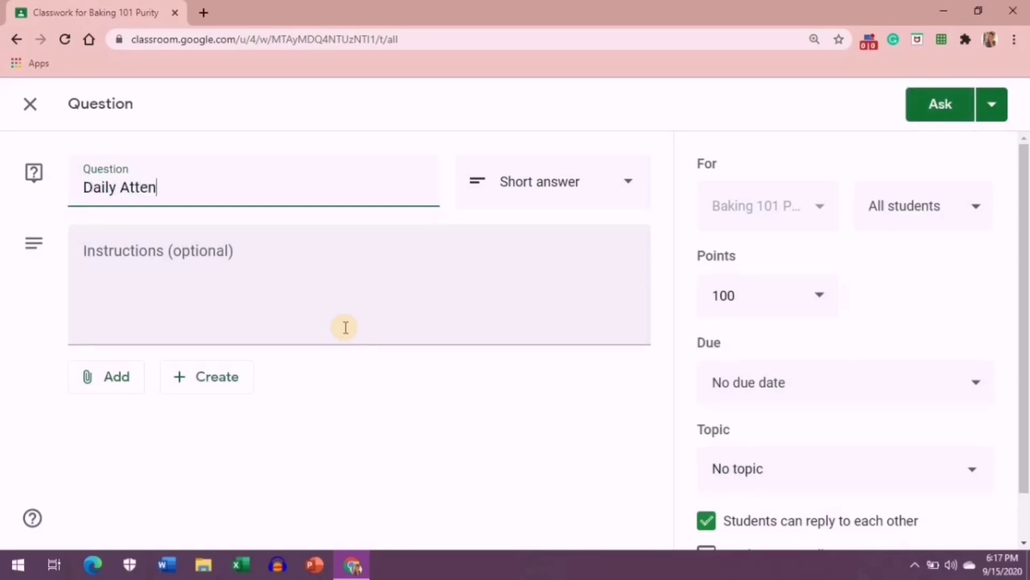
{"action": "type", "text": "dance 9/15/"}
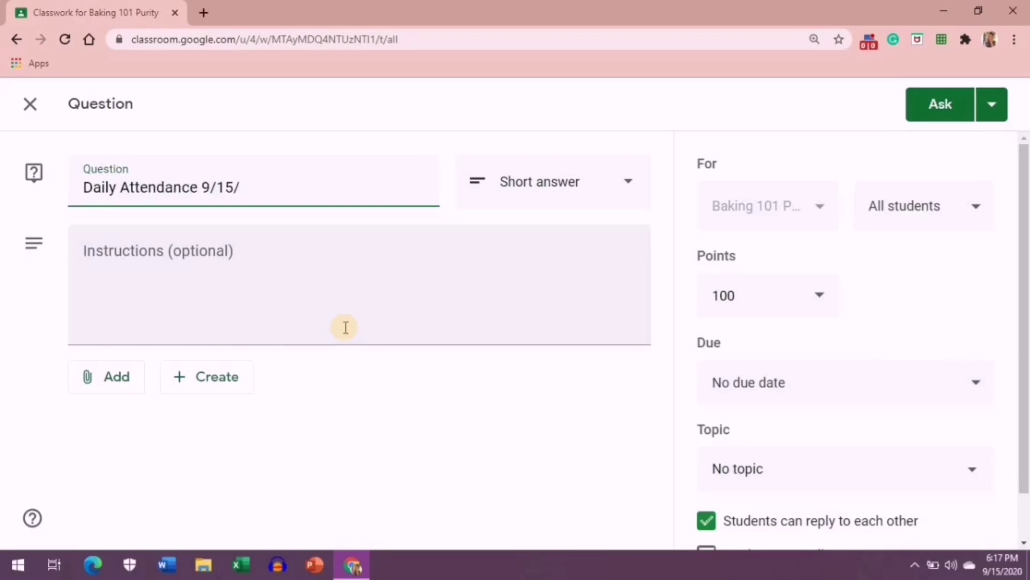
{"action": "type", "text": " 2020 "}
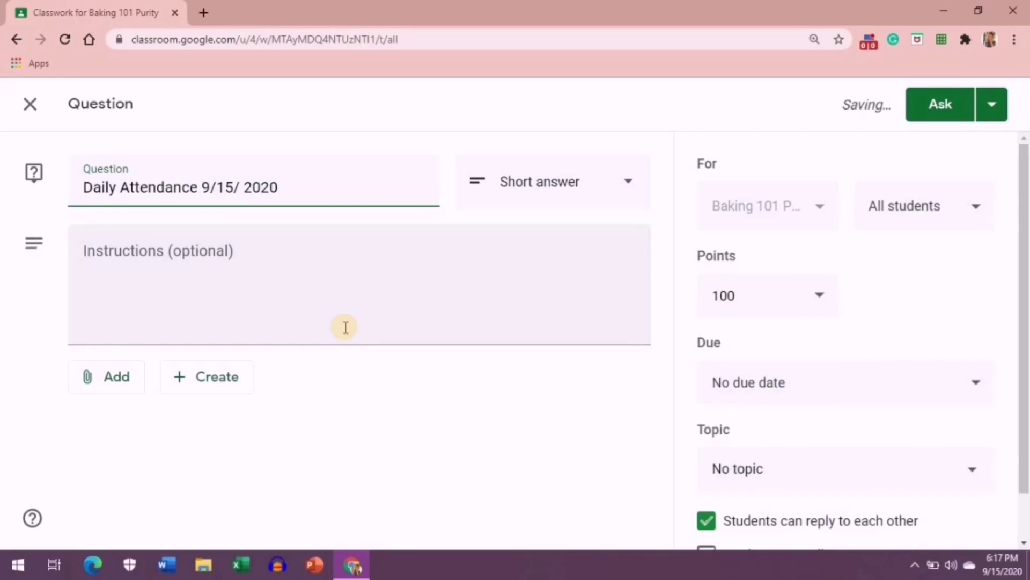
{"action": "type", "text": "M"}
{"action": "key", "text": "BackSpace"}
{"action": "type", "text": "First Period"}
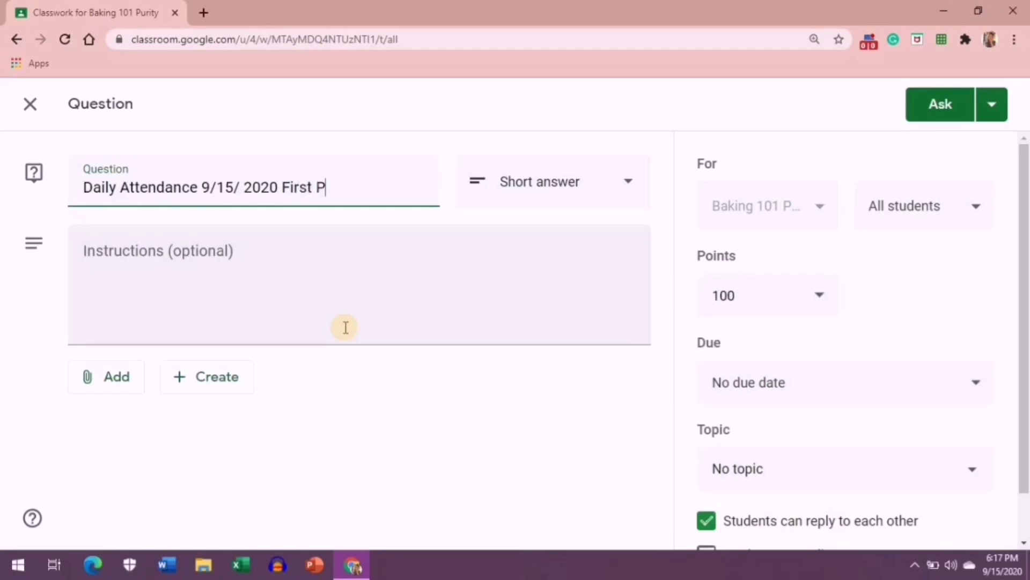
- Enter the question's instructions: "Check the circle below during 1st period if you are already here in the classroom."
{"action": "left_click", "coordinate": [237, 288]}
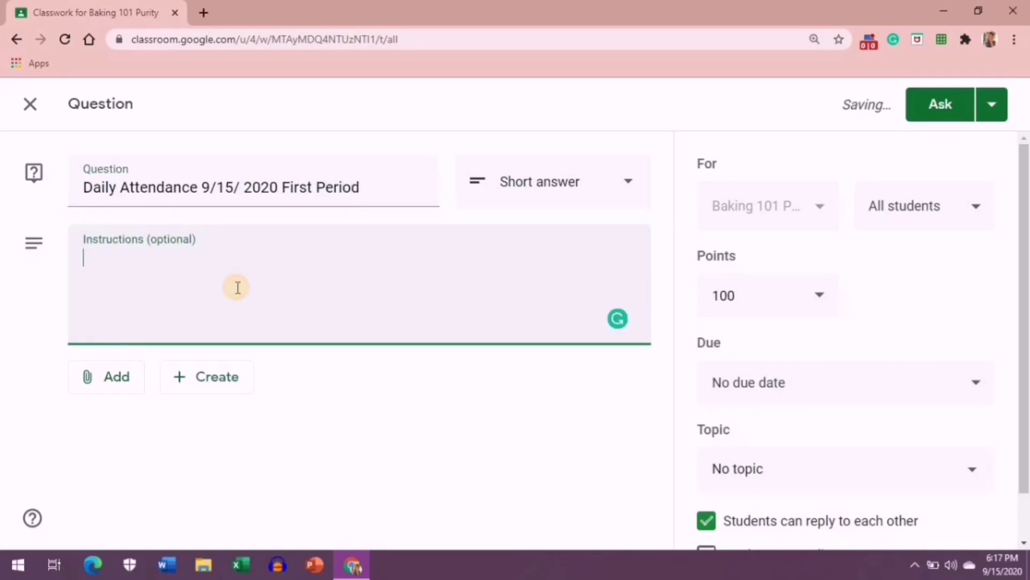
{"action": "type", "text": "C"}
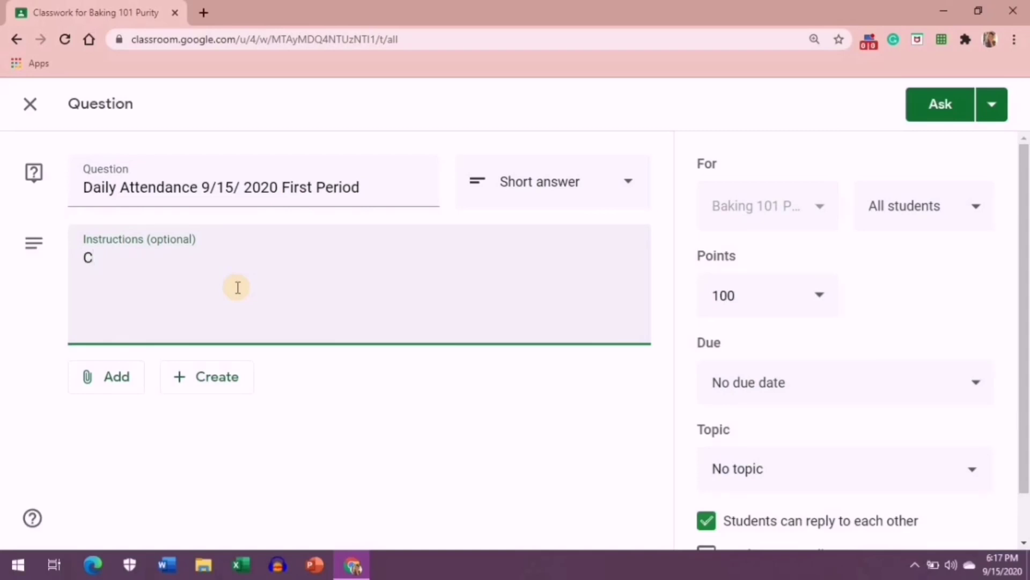
{"action": "type", "text": "heck the circle "}
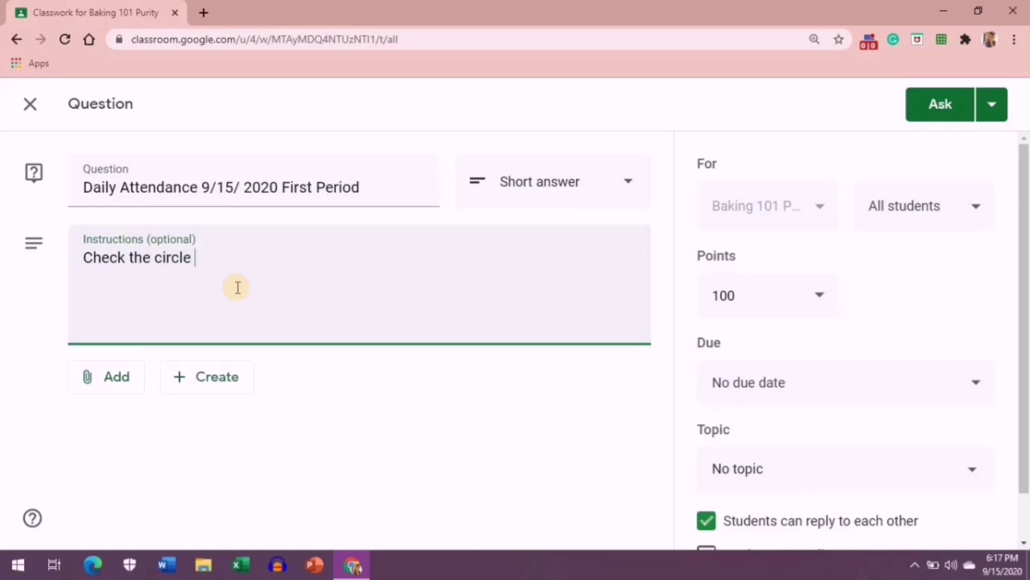
{"action": "type", "text": "below du"}
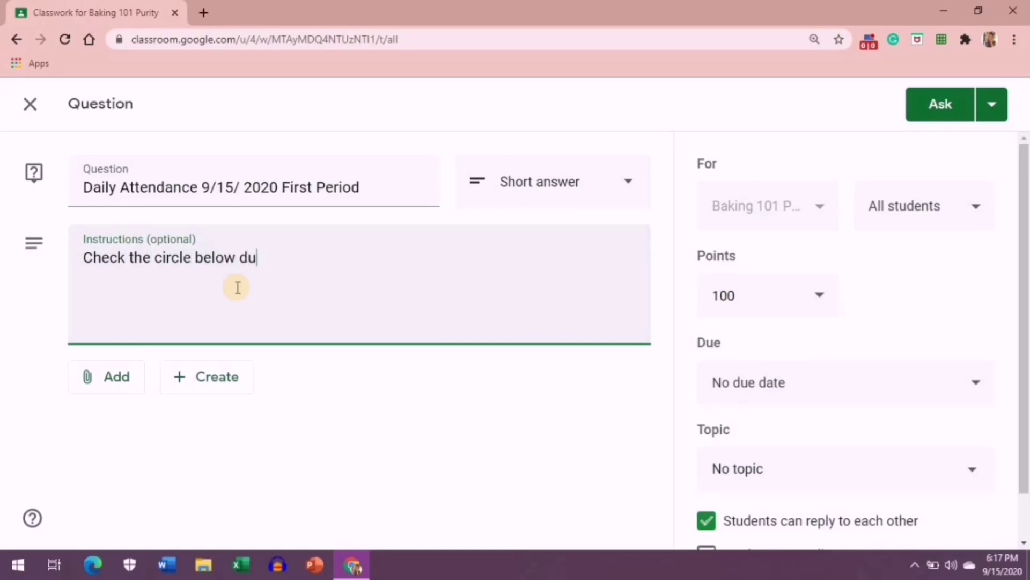
{"action": "type", "text": "ring 1st period "}
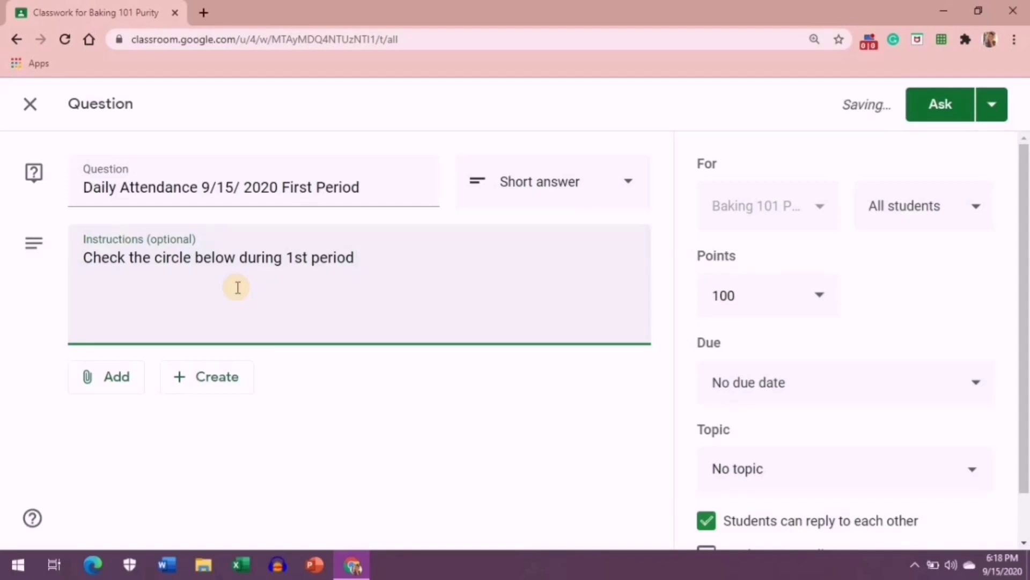
{"action": "type", "text": "if you are al"}
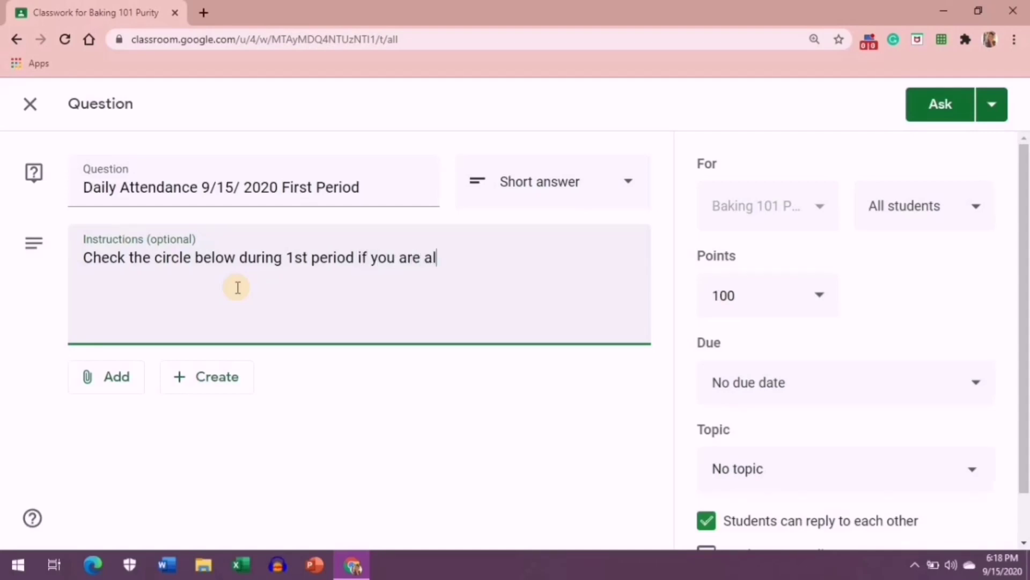
{"action": "type", "text": "ready here in th"}
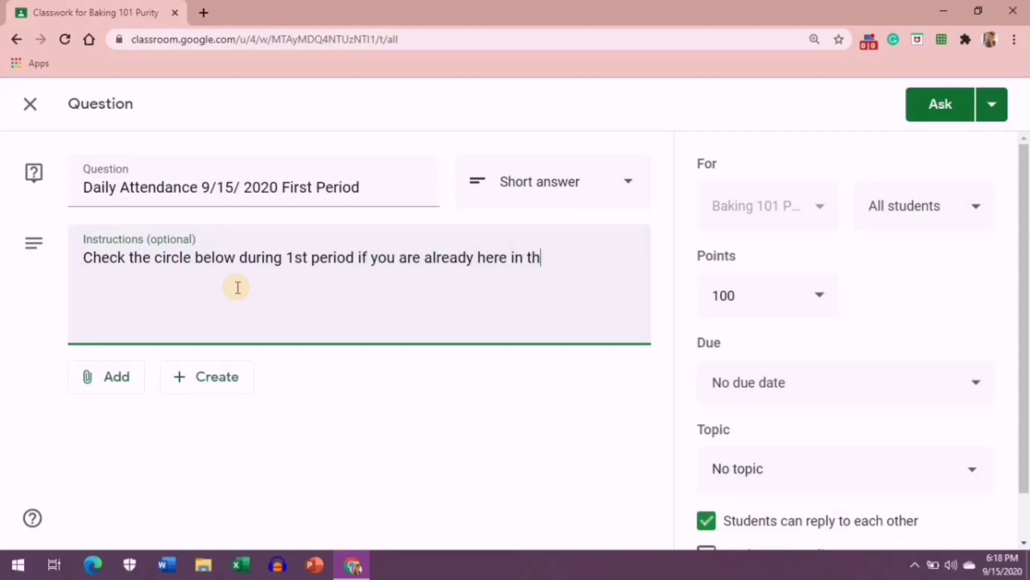
{"action": "type", "text": "e classroom."}
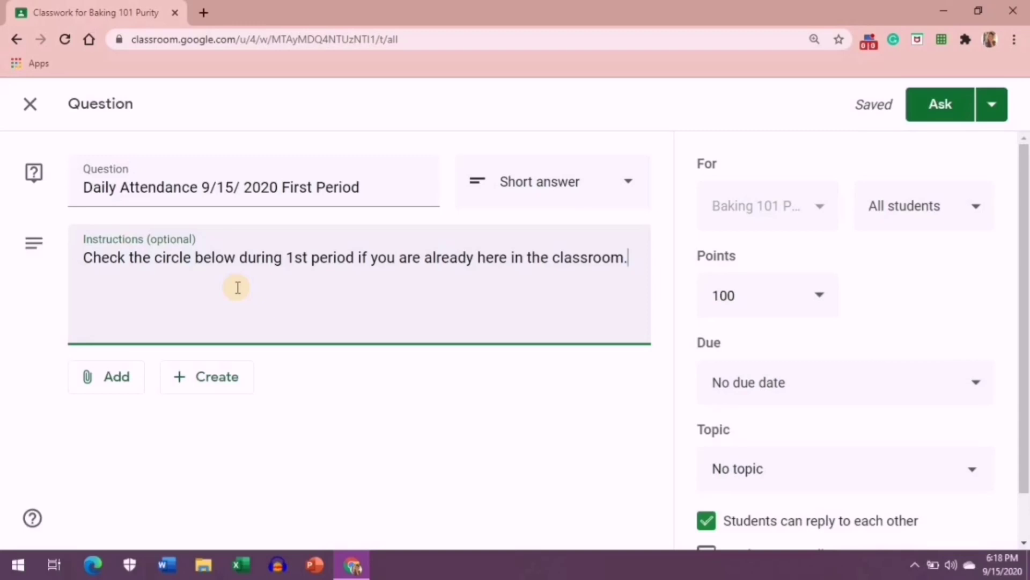
- Make the question multiple choice with the first option "I am here and ready to learn! :)"
{"action": "left_click", "coordinate": [531, 194]}
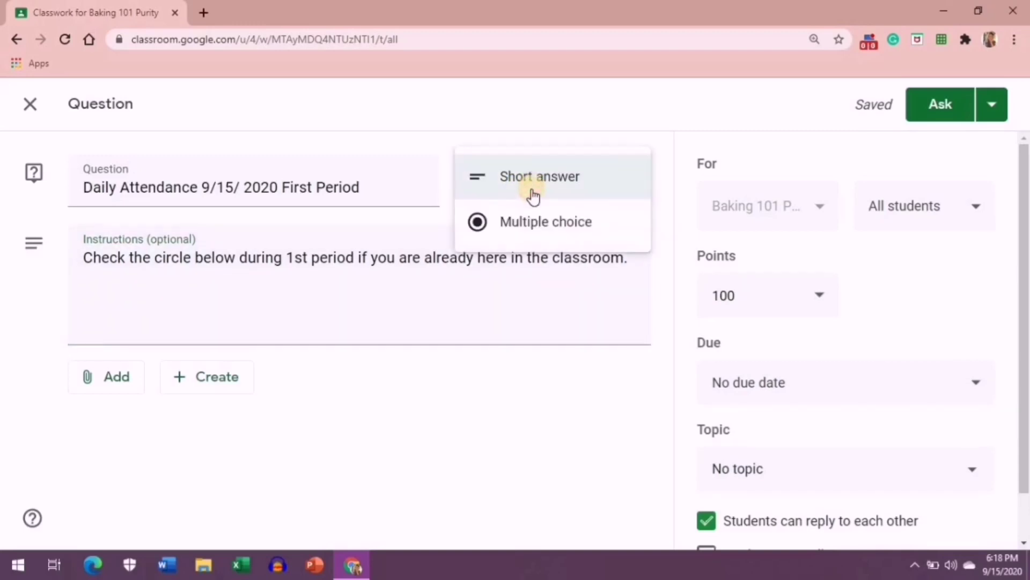
{"action": "left_click", "coordinate": [559, 236]}
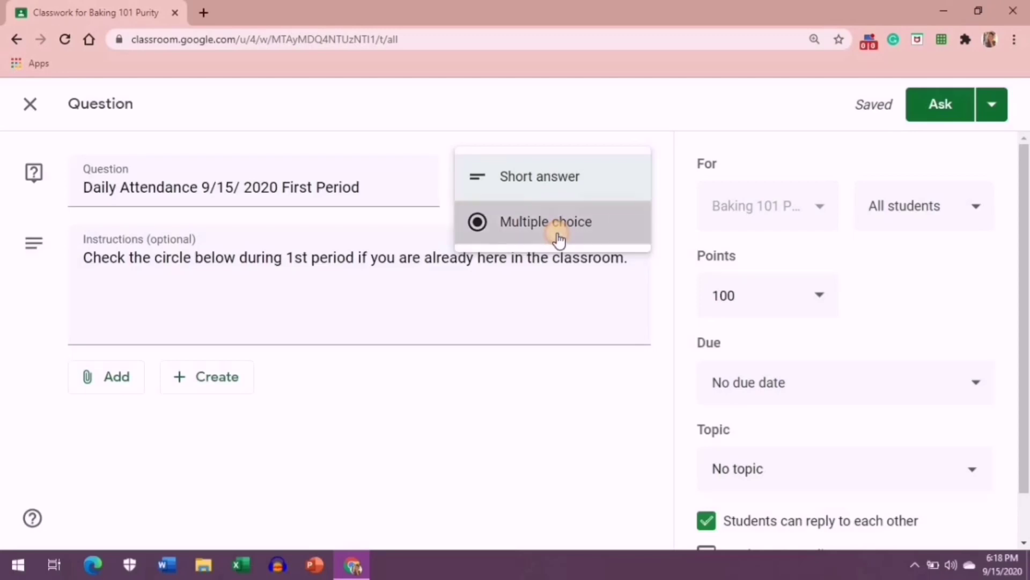
{"action": "left_click", "coordinate": [156, 377]}
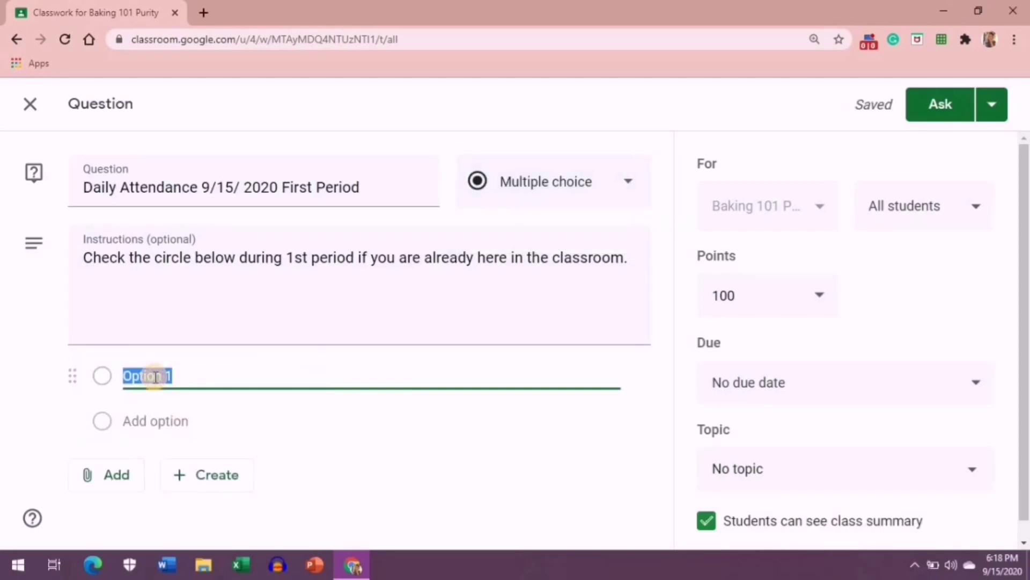
{"action": "type", "text": "I am h"}
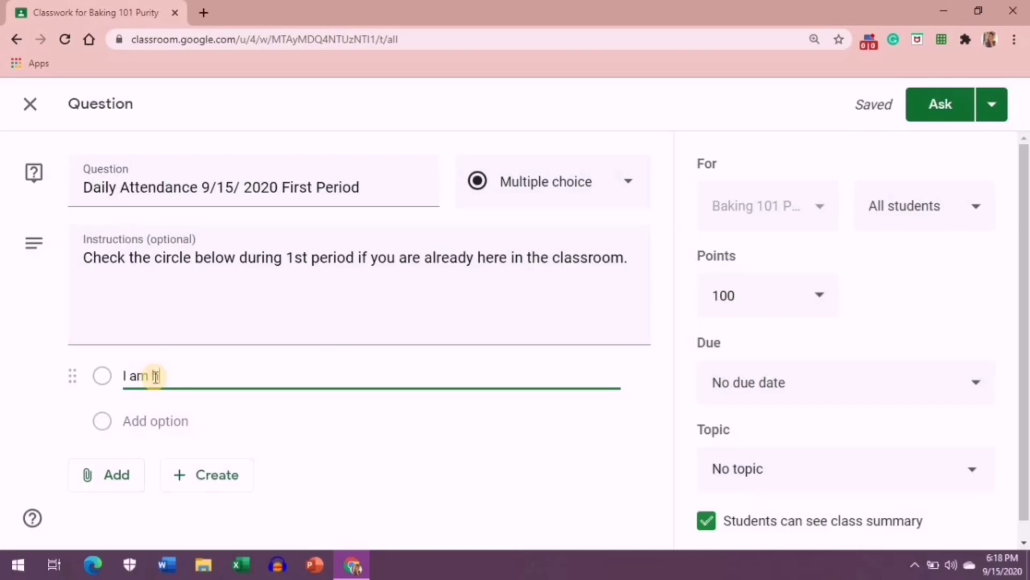
{"action": "type", "text": "ere and "}
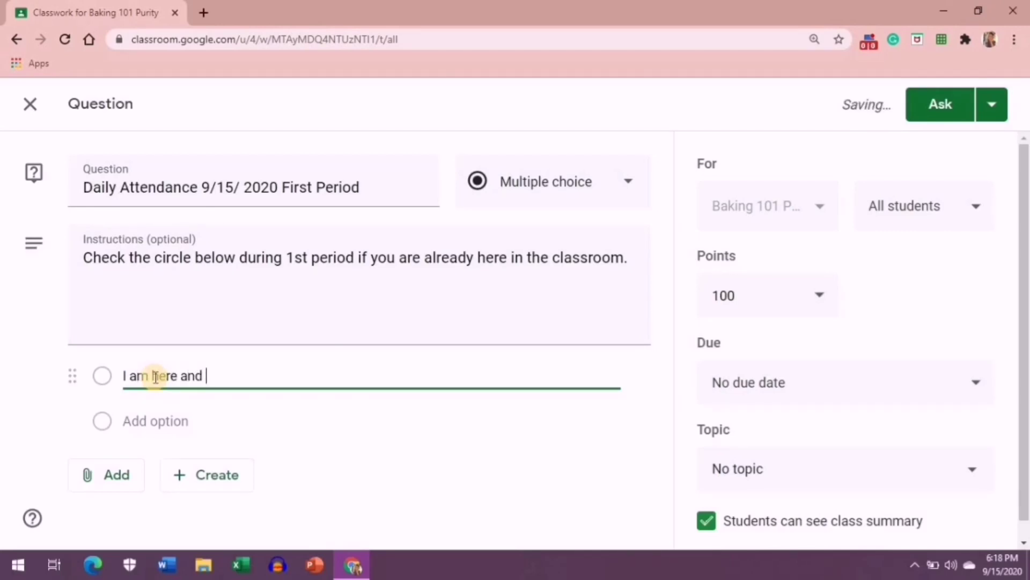
{"action": "type", "text": "ready to lear"}
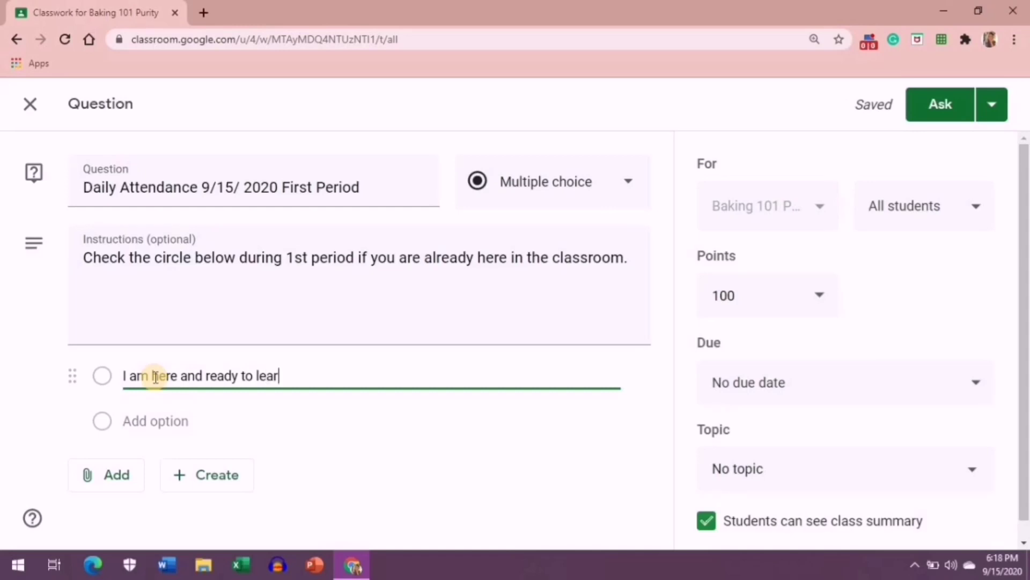
{"action": "type", "text": "n! :)"}
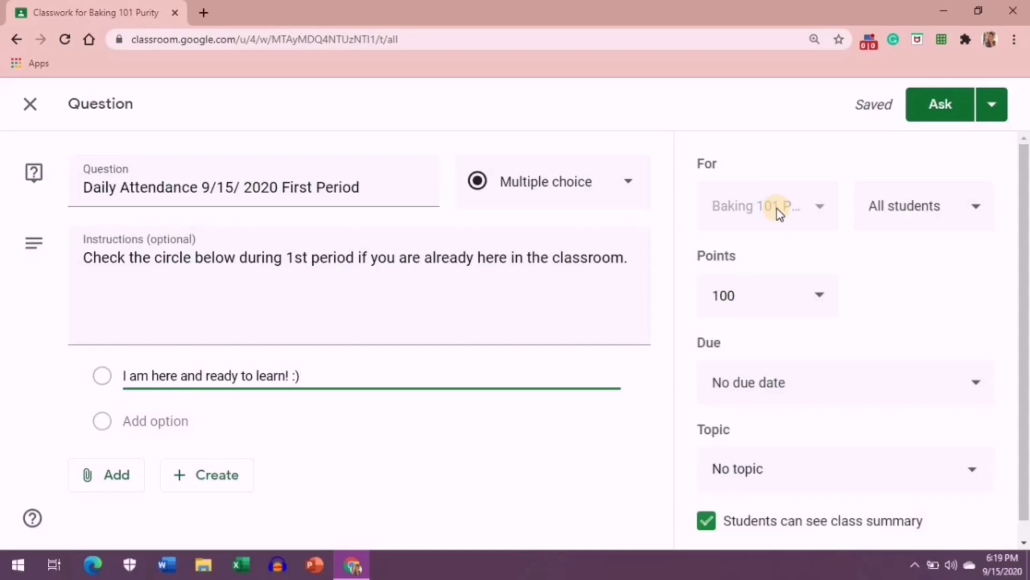
- Review the class and the list of students the question is assigned to, keeping the selection as it is
{"action": "left_click", "coordinate": [818, 209]}
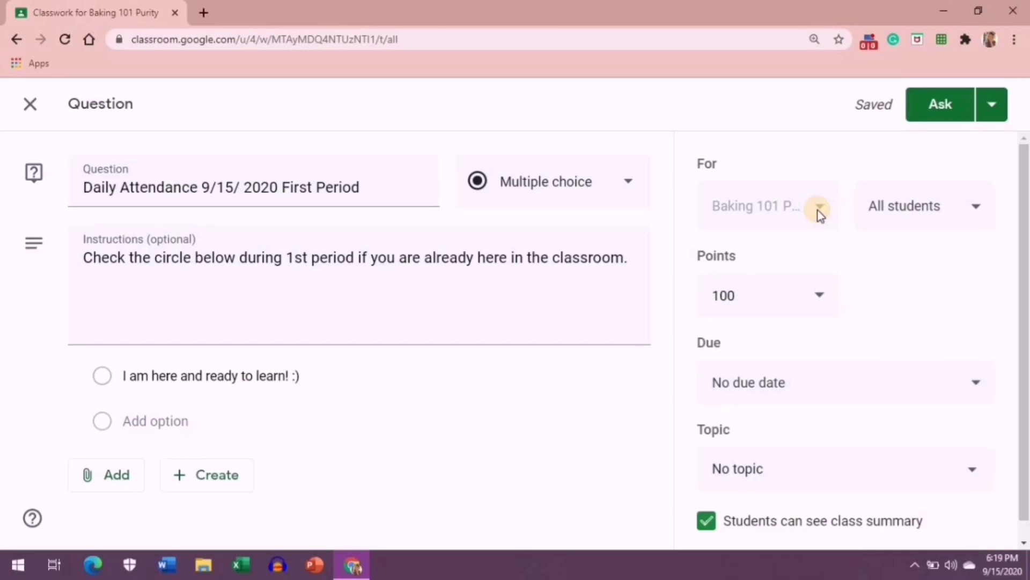
{"action": "left_click", "coordinate": [947, 210]}
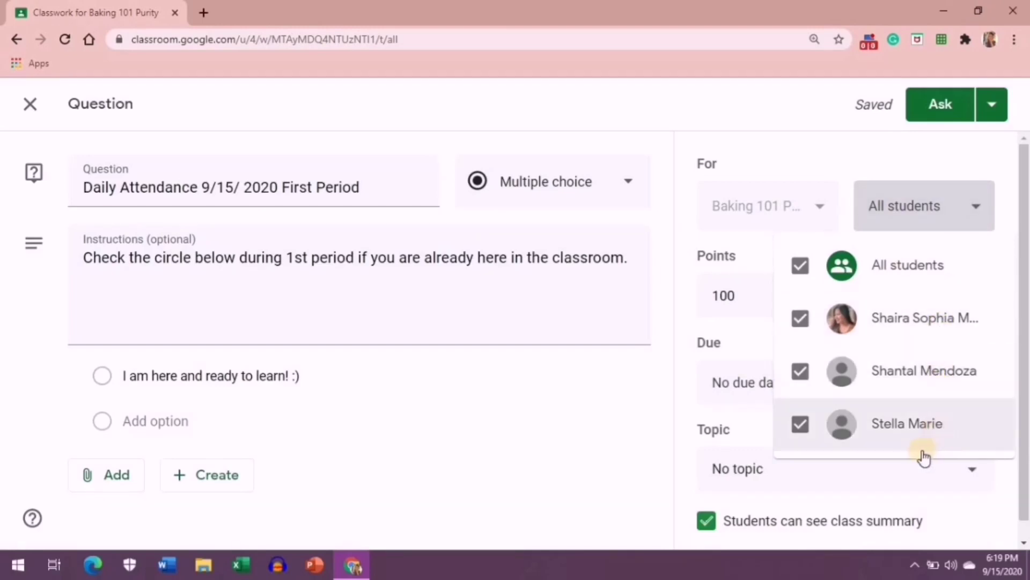
{"action": "left_click", "coordinate": [586, 400]}
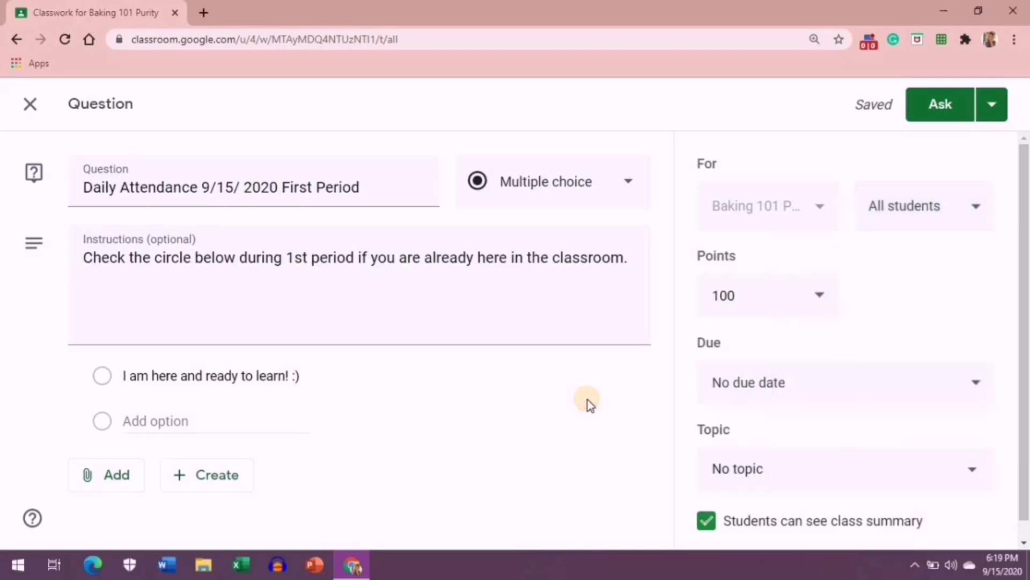
- Set the question's points to 1
{"action": "left_click", "coordinate": [772, 297]}
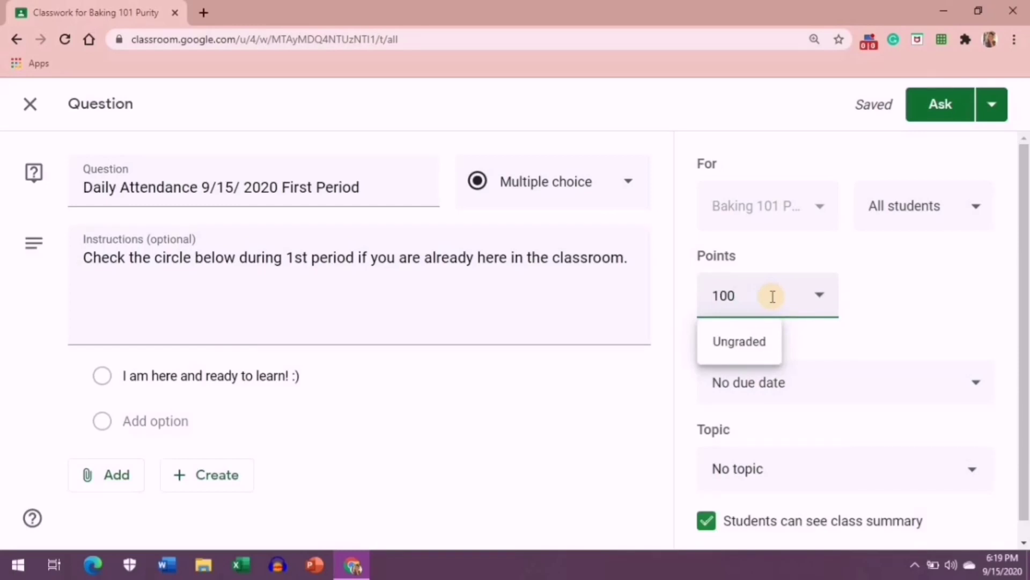
{"action": "key", "text": "BackSpace"}
{"action": "key", "text": "BackSpace"}
{"action": "left_click", "coordinate": [549, 427]}
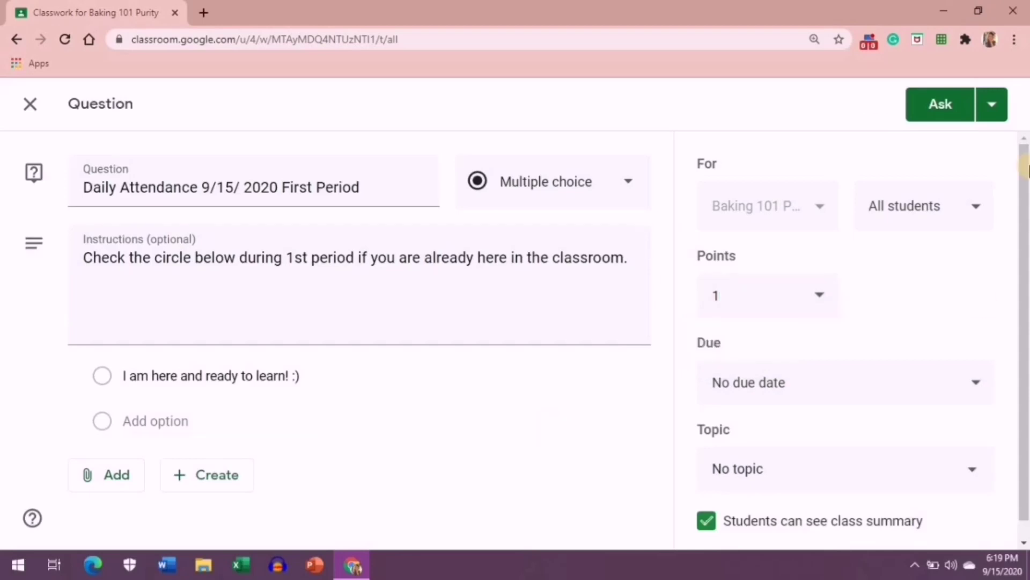
- Set the question's due date to Sep 15, 2020, matching the date in its title
{"action": "left_click_drag", "start_coordinate": [1025, 183], "coordinate": [1025, 217]}
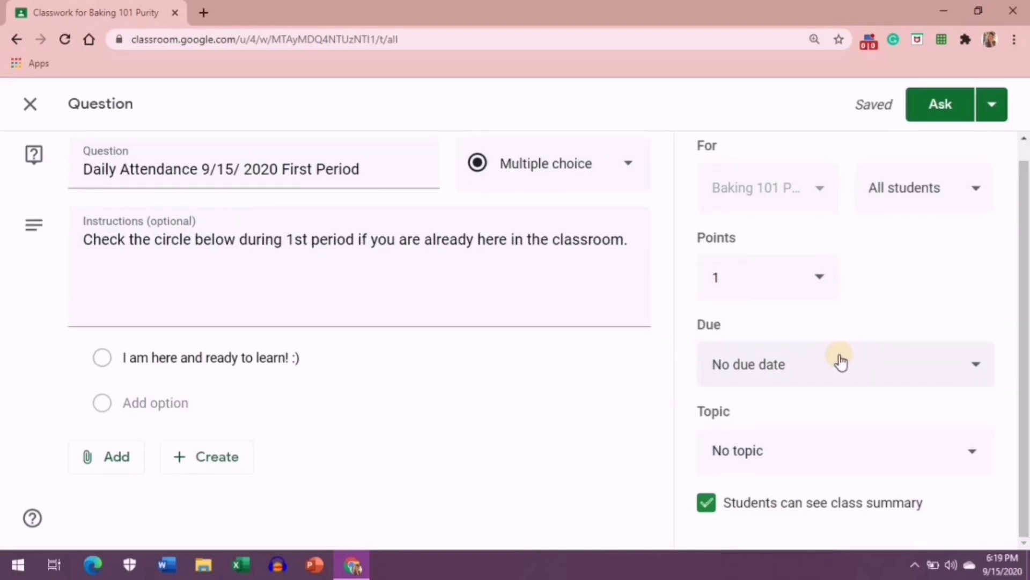
{"action": "left_click", "coordinate": [203, 170]}
{"action": "left_click_drag", "start_coordinate": [229, 175], "coordinate": [237, 172]}
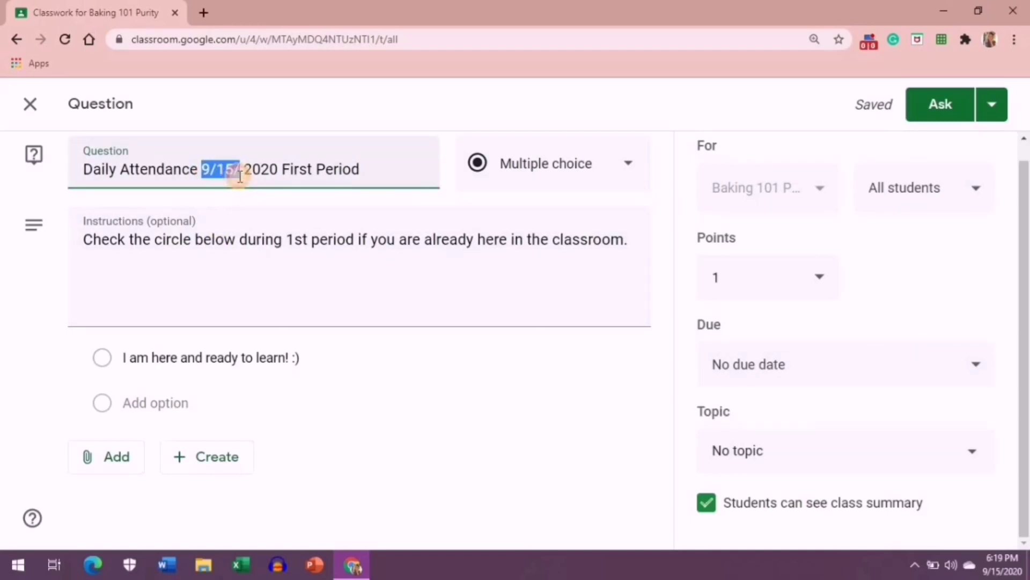
{"action": "left_click", "coordinate": [800, 385]}
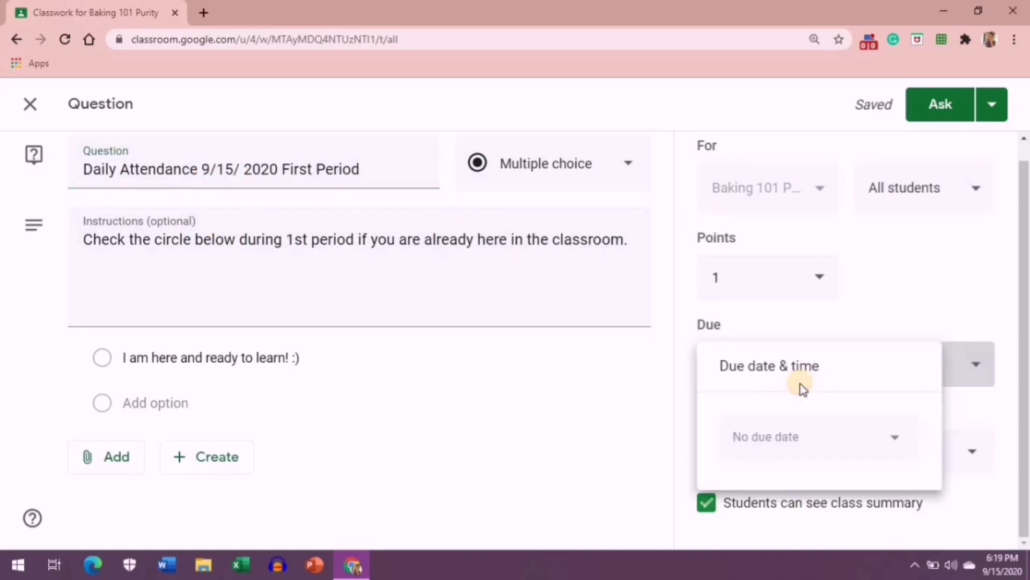
{"action": "left_click", "coordinate": [775, 438]}
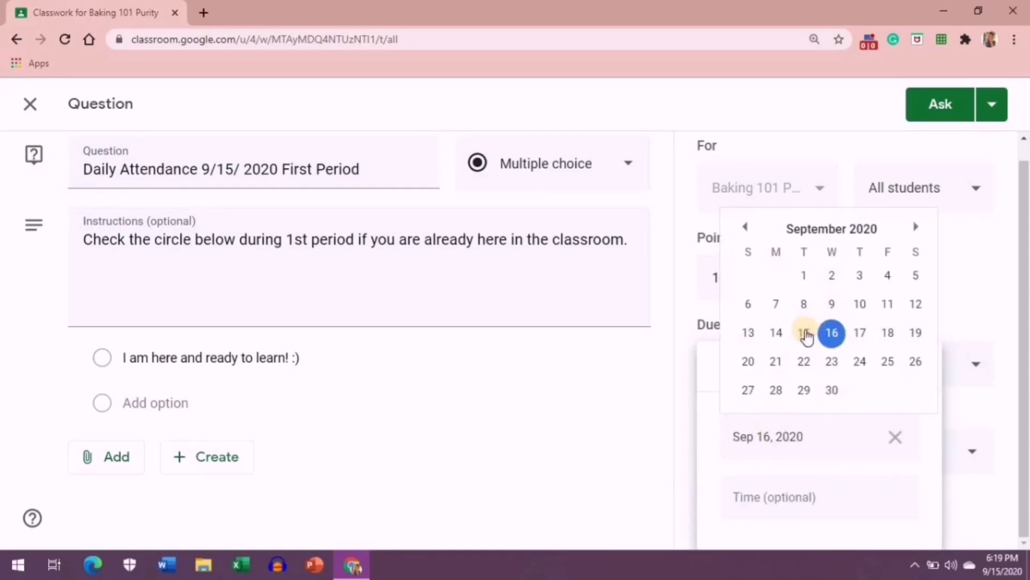
{"action": "left_click", "coordinate": [805, 334]}
{"action": "left_click", "coordinate": [1025, 354]}
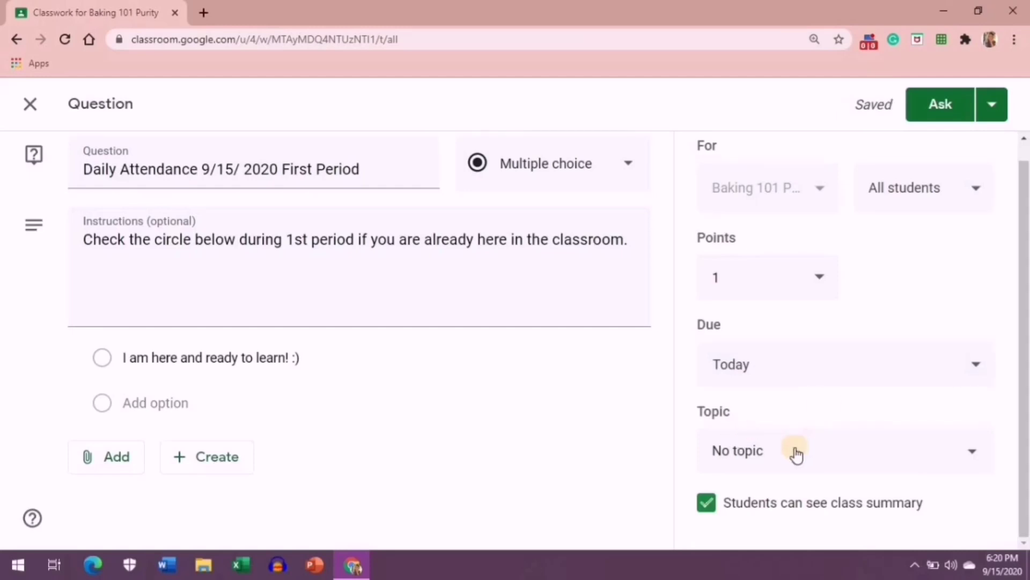
- Set the question's due time to 6:59 AM
{"action": "left_click", "coordinate": [769, 367]}
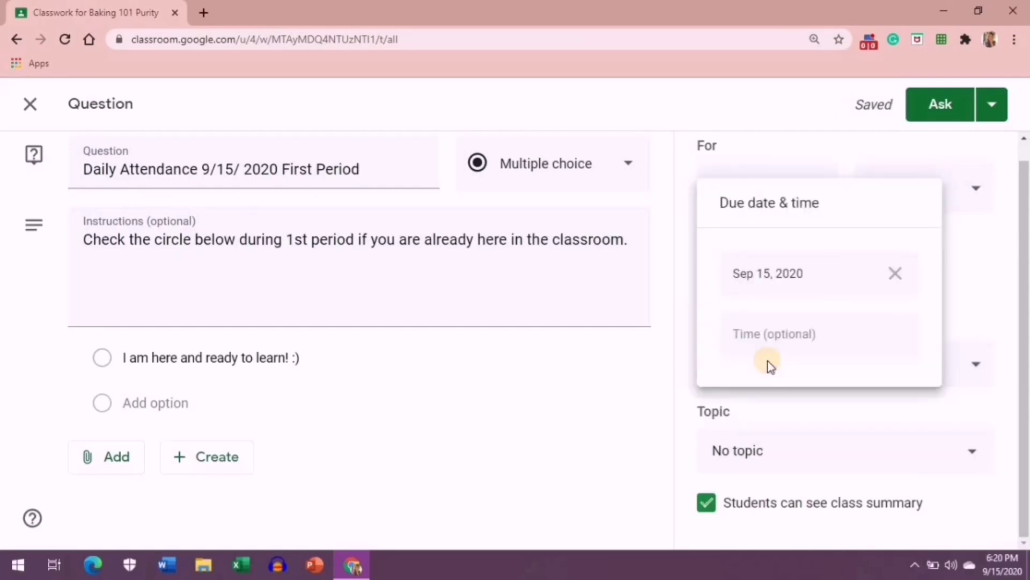
{"action": "left_click", "coordinate": [771, 343]}
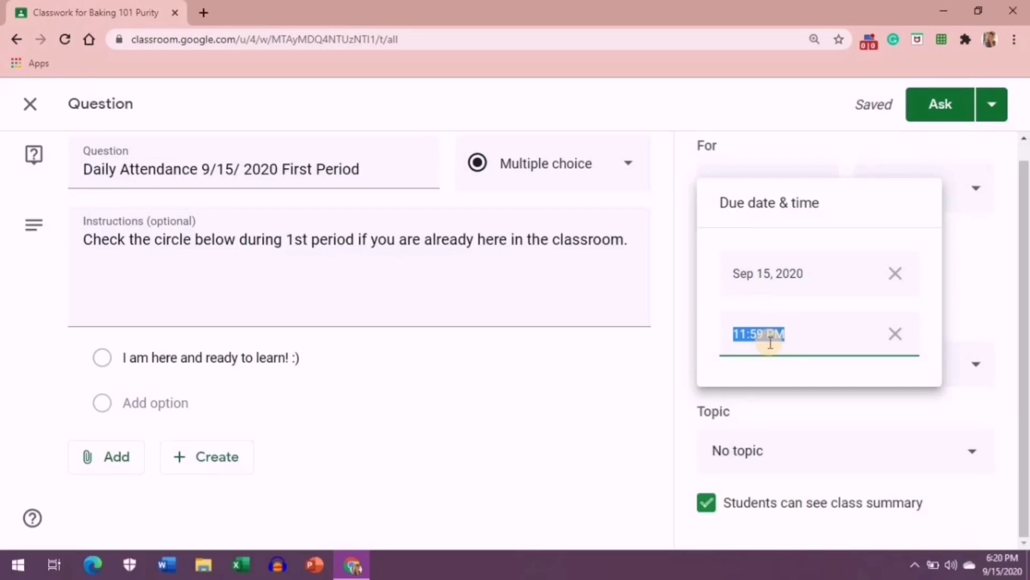
{"action": "type", "text": "06"}
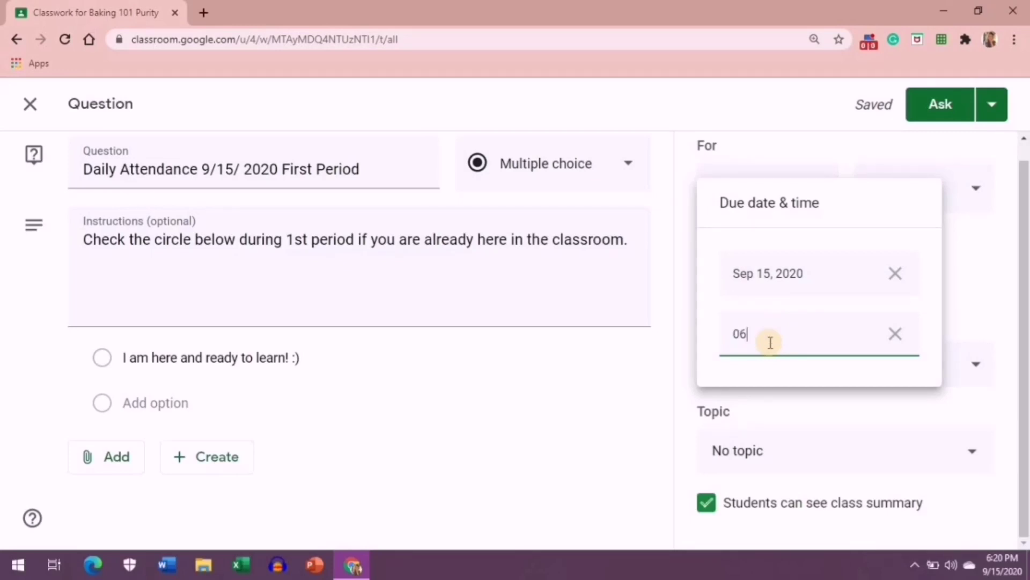
{"action": "type", "text": "5"}
{"action": "key", "text": "BackSpace"}
{"action": "type", "text": ":59 AM"}
{"action": "key", "text": "Return"}
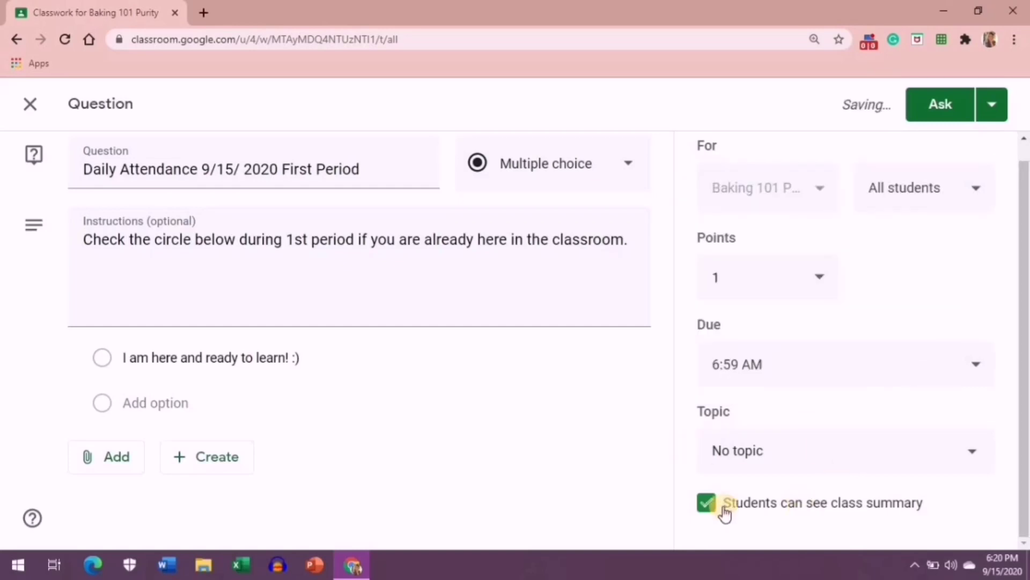
- File the question under the Daily Attendance topic and turn off the option that lets students see the class summary
{"action": "left_click", "coordinate": [832, 452]}
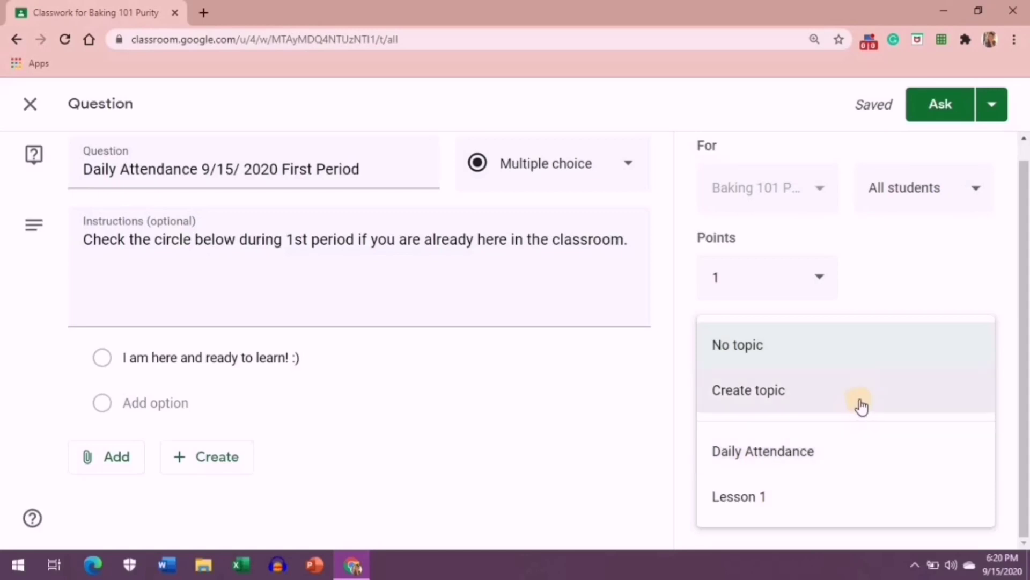
{"action": "left_click", "coordinate": [830, 456]}
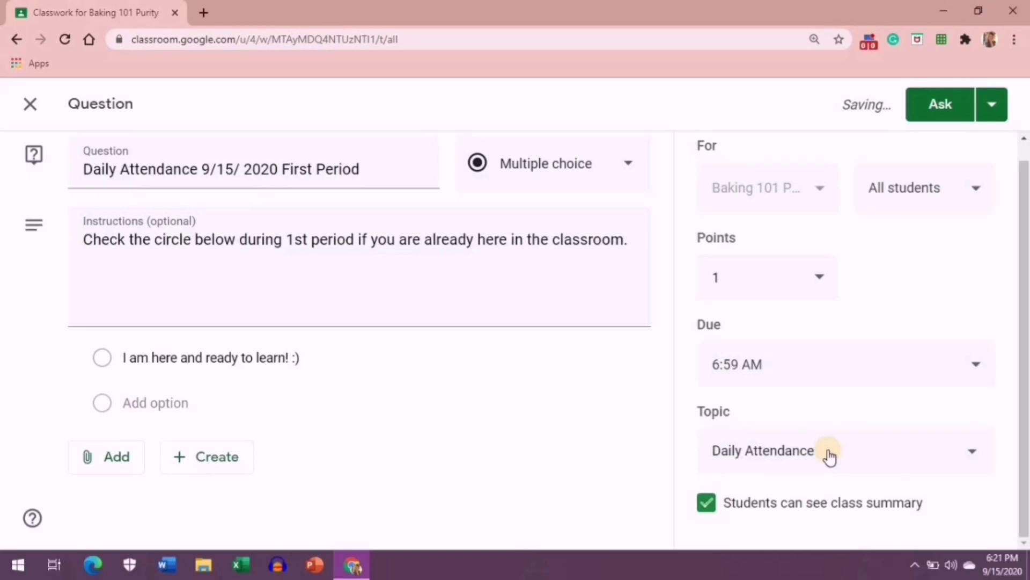
{"action": "left_click", "coordinate": [704, 509]}
{"action": "left_click", "coordinate": [706, 504]}
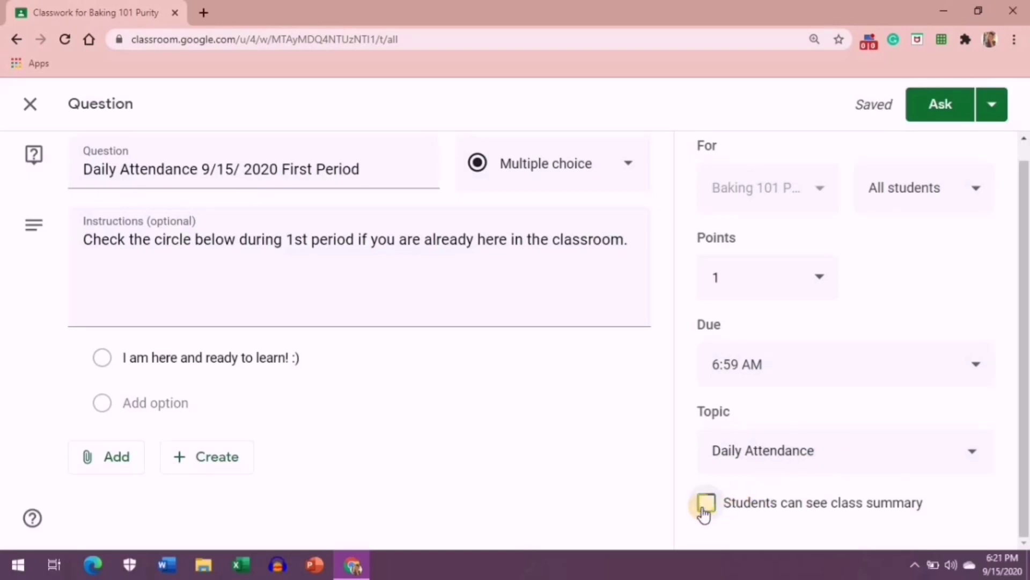
{"action": "scroll", "coordinate": [1025, 282], "scroll_direction": "up", "scroll_amount": 1}
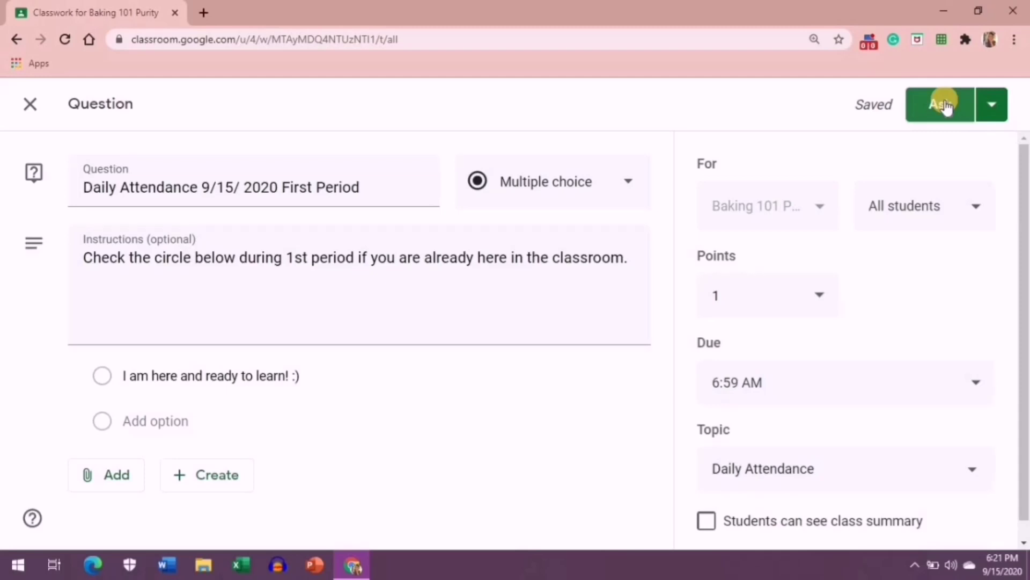
{"action": "left_click", "coordinate": [999, 110]}
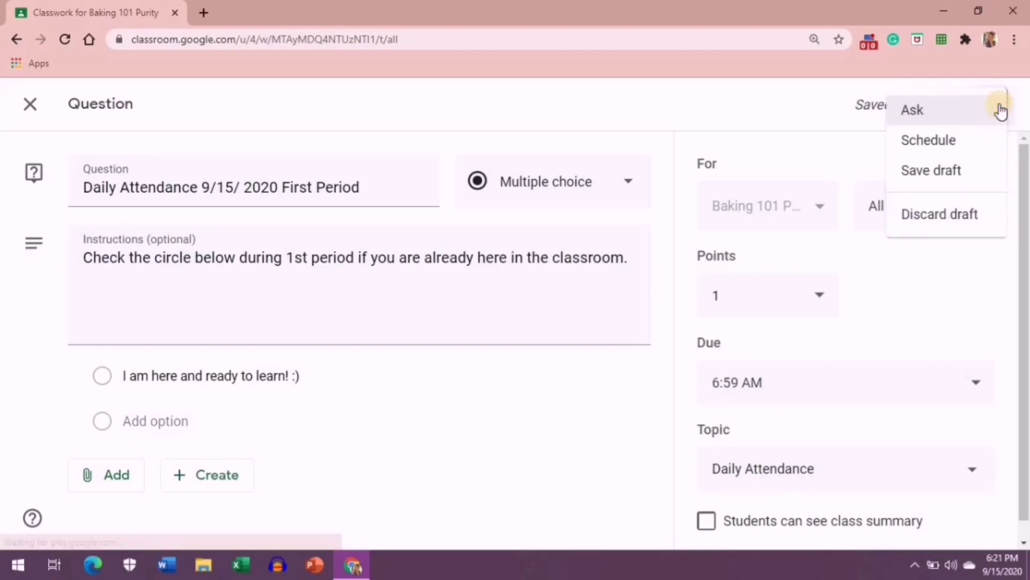
{"action": "left_click", "coordinate": [959, 143]}
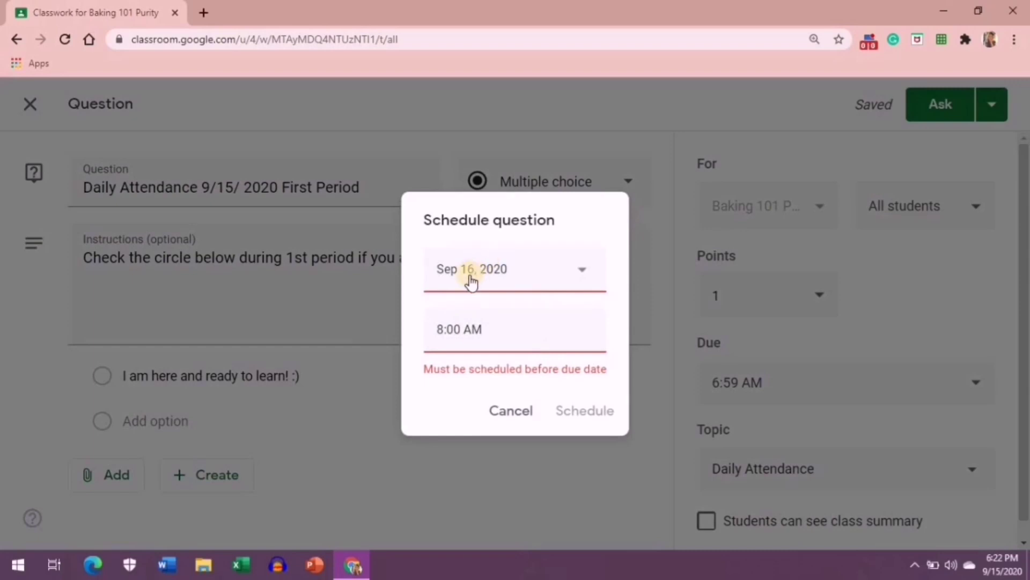
{"action": "left_click", "coordinate": [470, 279]}
{"action": "key", "text": "BackSpace"}
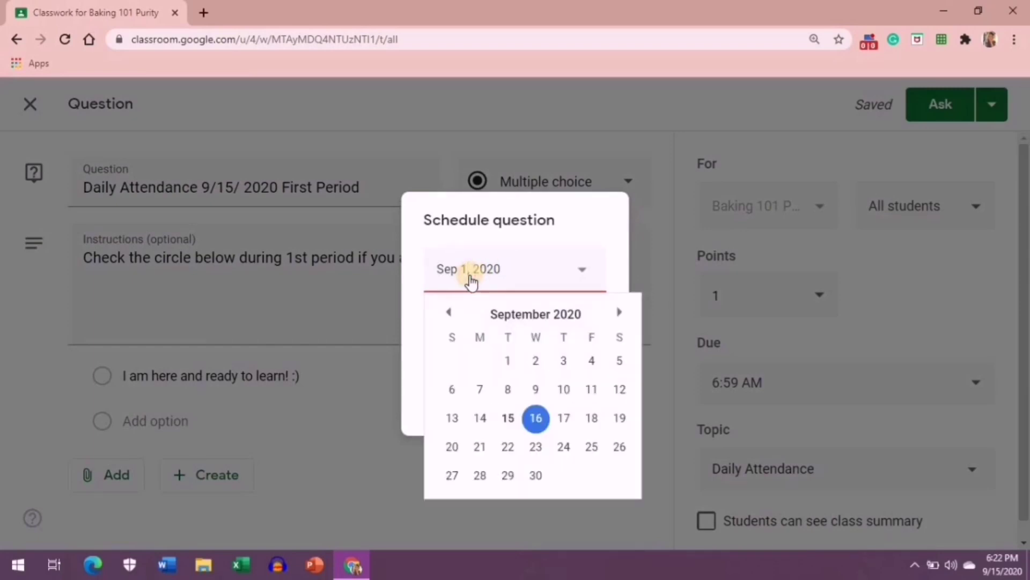
{"action": "type", "text": "5"}
{"action": "left_click", "coordinate": [515, 231]}
{"action": "left_click", "coordinate": [444, 329]}
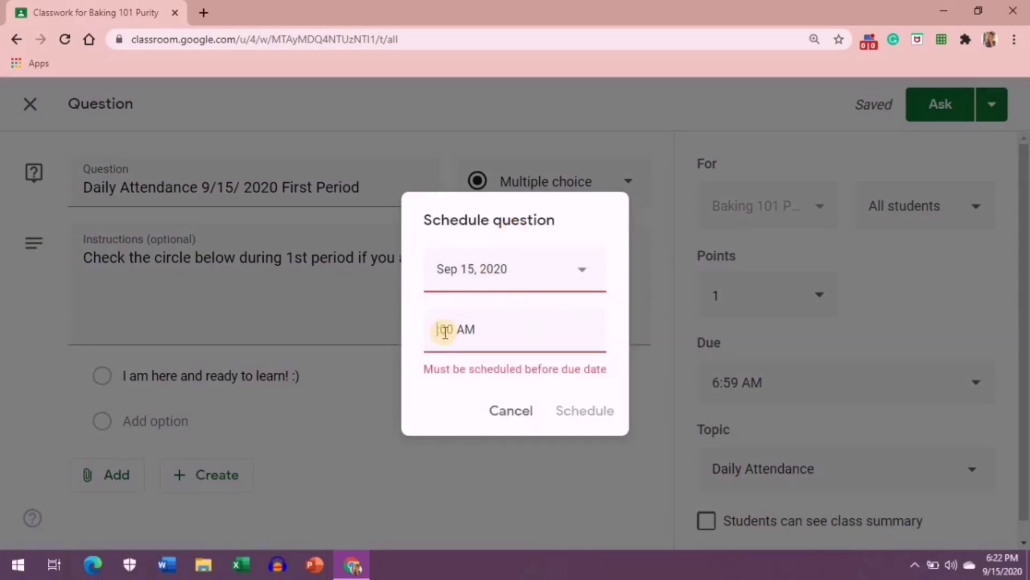
{"action": "key", "text": "BackSpace"}
{"action": "type", "text": "6"}
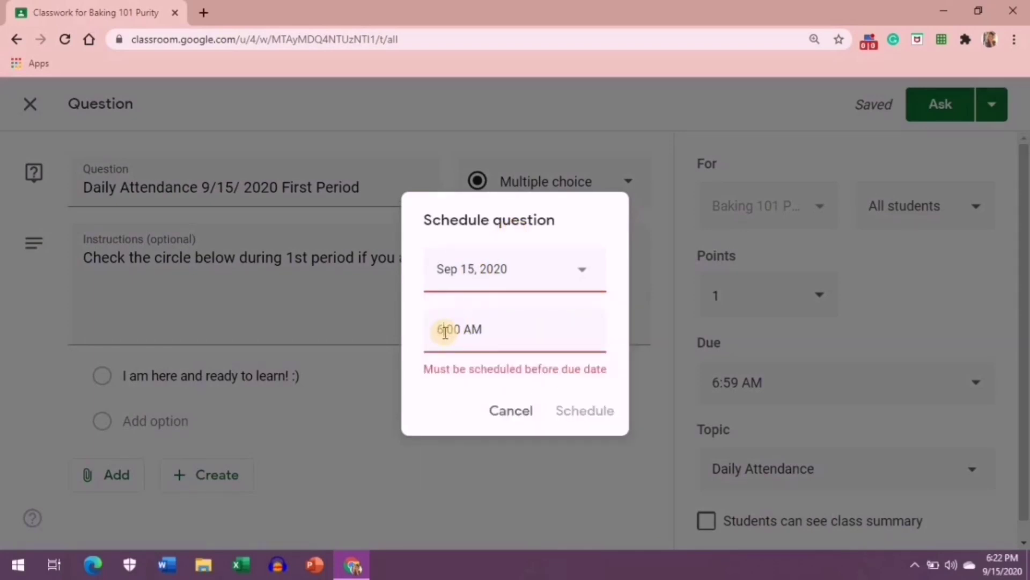
{"action": "left_click", "coordinate": [511, 411]}
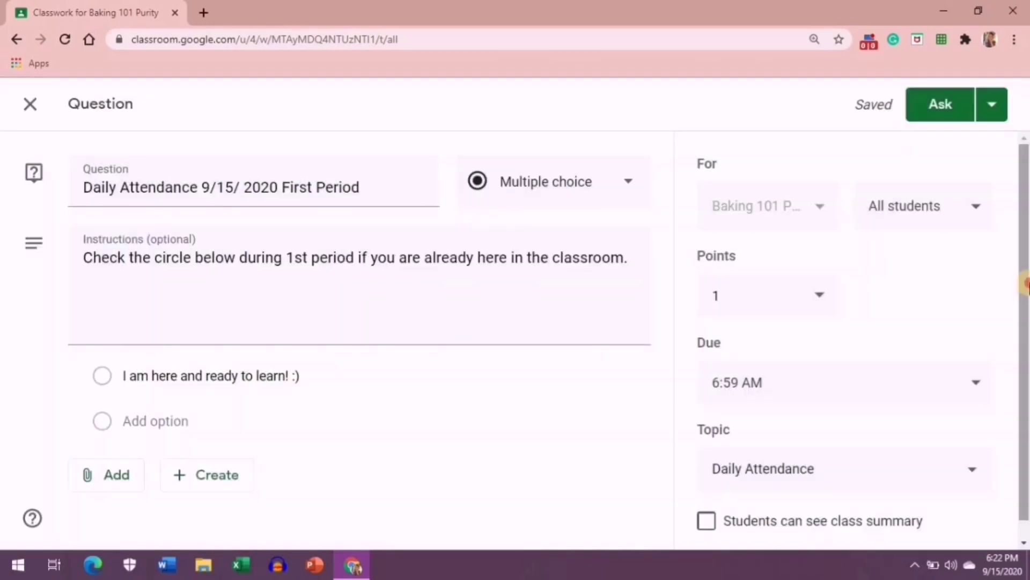
- Post the first period attendance question to the class right away and view it in the classwork list
{"action": "left_click", "coordinate": [940, 106]}
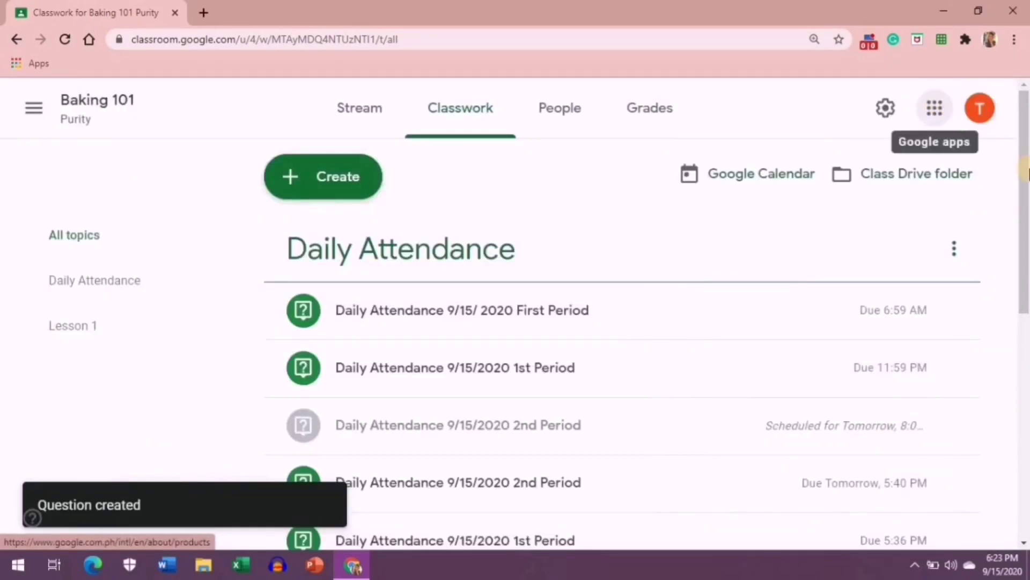
{"action": "mouse_move", "coordinate": [1026, 223]}
{"action": "left_mouse_down"}
{"action": "mouse_move", "coordinate": [1020, 312]}
{"action": "mouse_move", "coordinate": [1019, 214]}
{"action": "mouse_move", "coordinate": [1014, 222]}
{"action": "left_mouse_up"}
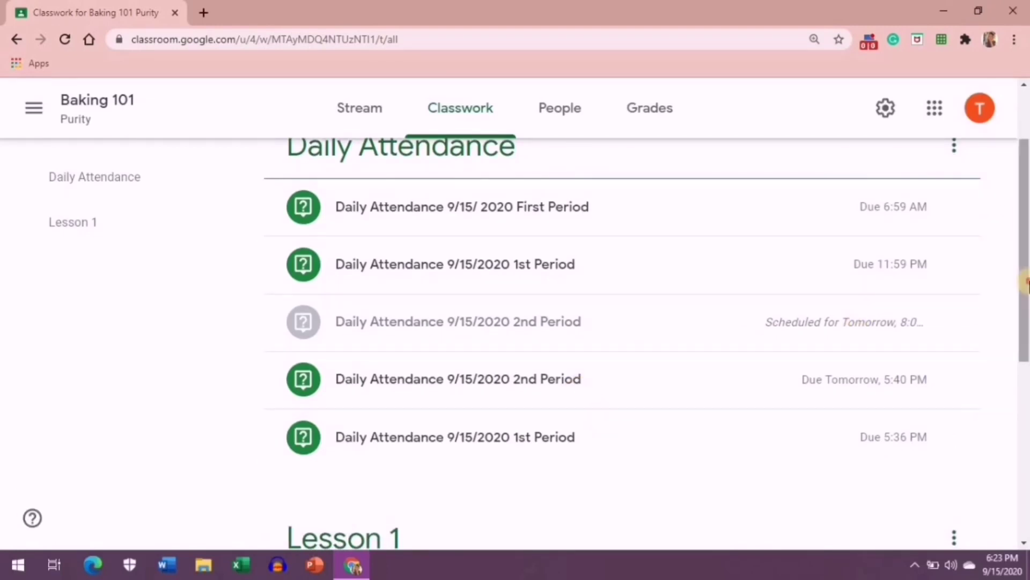
- Open the turned-in student answers of the "Daily Attendance 9/15/2020 1st Period" question due 5:36 PM and review the student list
{"action": "scroll", "coordinate": [904, 306], "scroll_direction": "down", "scroll_amount": 1}
{"action": "left_click", "coordinate": [572, 422]}
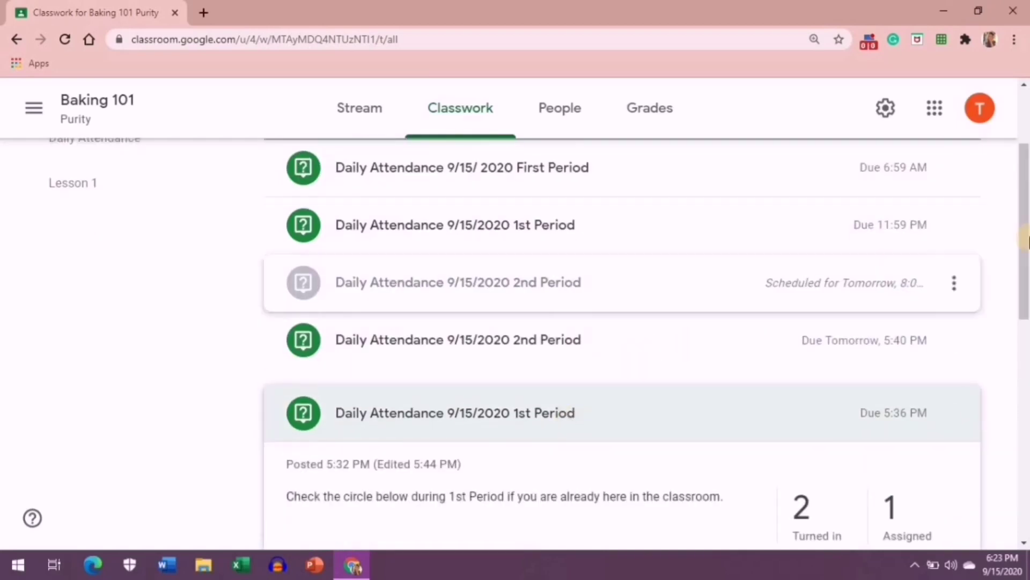
{"action": "left_click_drag", "start_coordinate": [1025, 255], "coordinate": [1026, 298]}
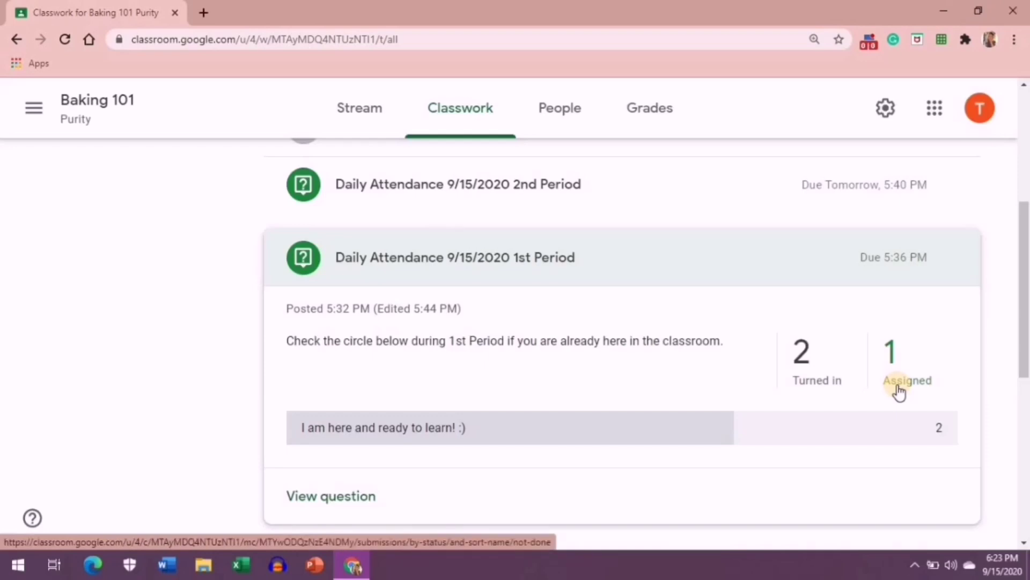
{"action": "left_click", "coordinate": [822, 380]}
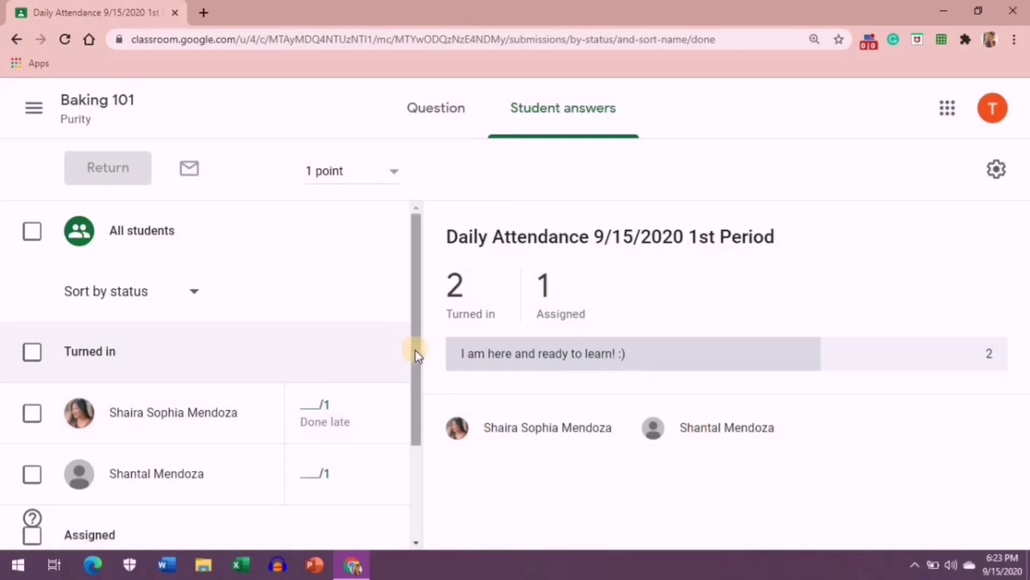
{"action": "left_click_drag", "start_coordinate": [418, 354], "coordinate": [429, 428]}
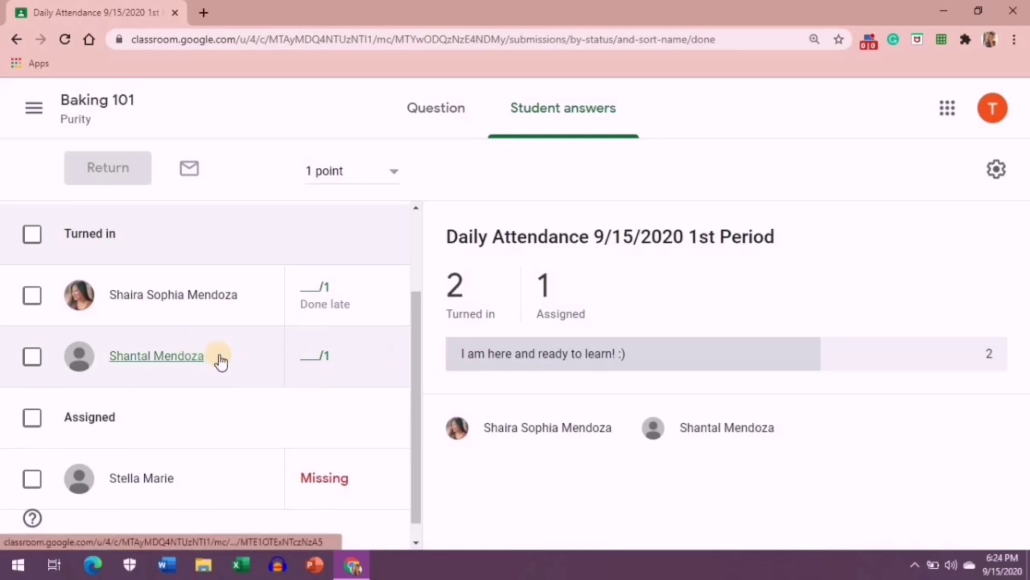
- Check the turn-in time in the submission history of the student who answered on time
{"action": "left_click", "coordinate": [224, 374]}
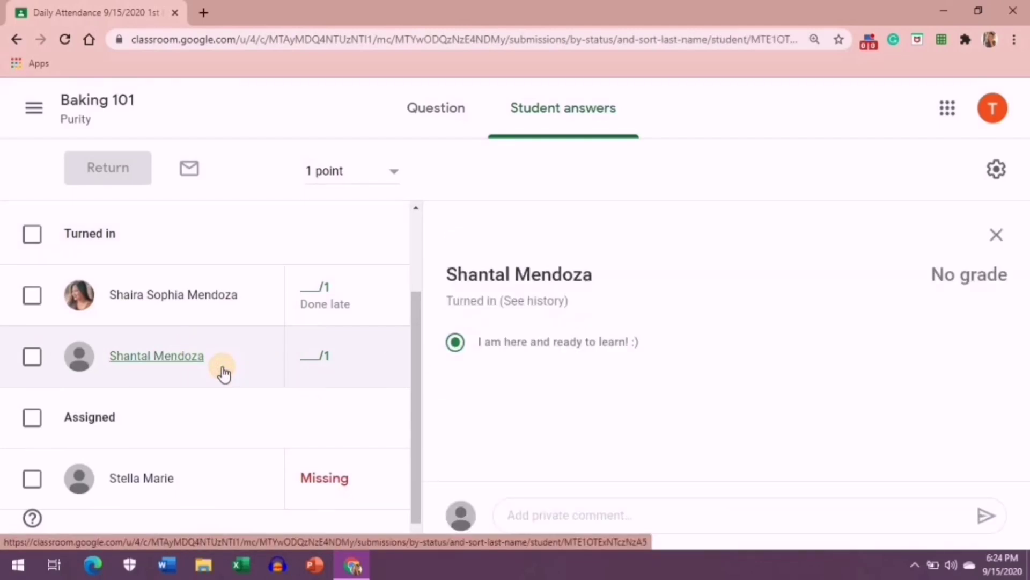
{"action": "left_click", "coordinate": [515, 306]}
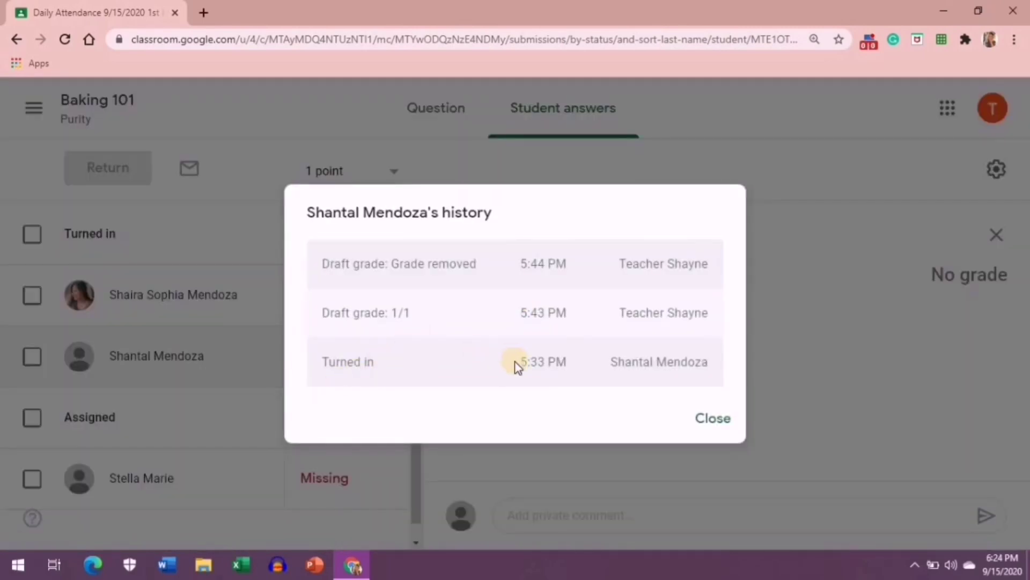
{"action": "left_click_drag", "start_coordinate": [518, 363], "coordinate": [557, 363]}
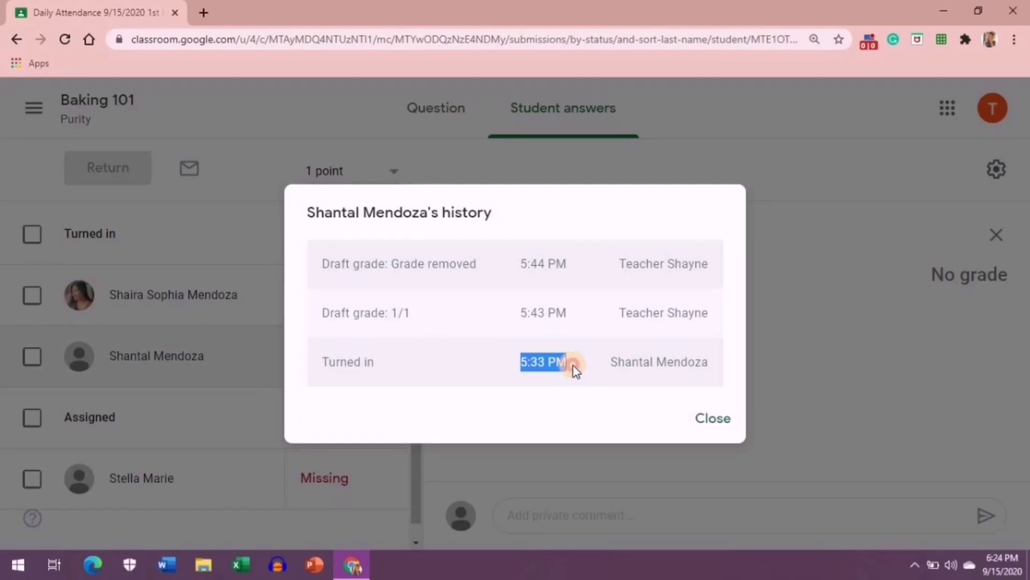
{"action": "left_click", "coordinate": [704, 422]}
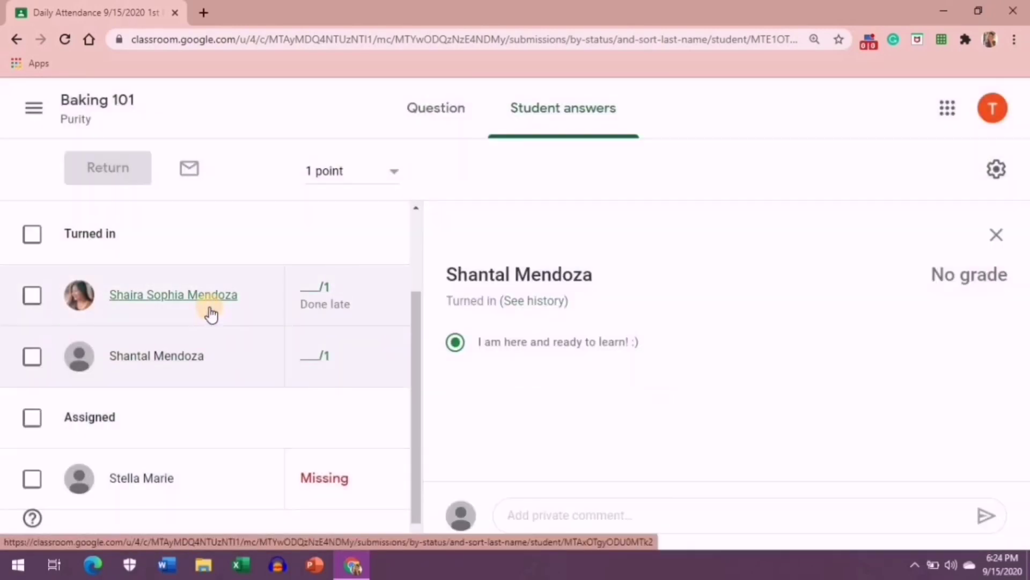
- Check the turn-in time in the history of the student marked Done late, and review the student marked Missing
{"action": "left_click", "coordinate": [211, 313]}
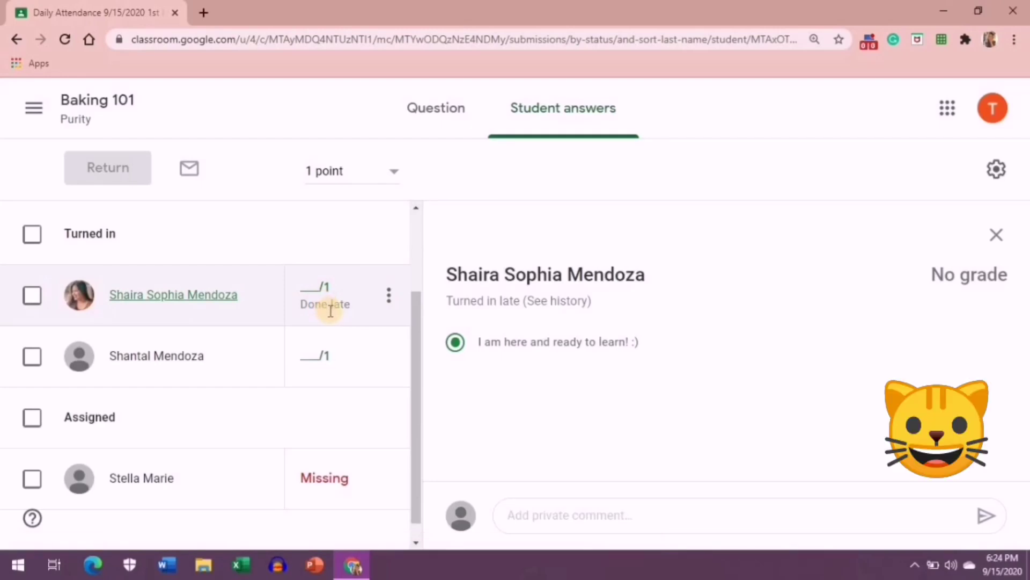
{"action": "left_click", "coordinate": [549, 303]}
{"action": "left_click_drag", "start_coordinate": [498, 362], "coordinate": [585, 365]}
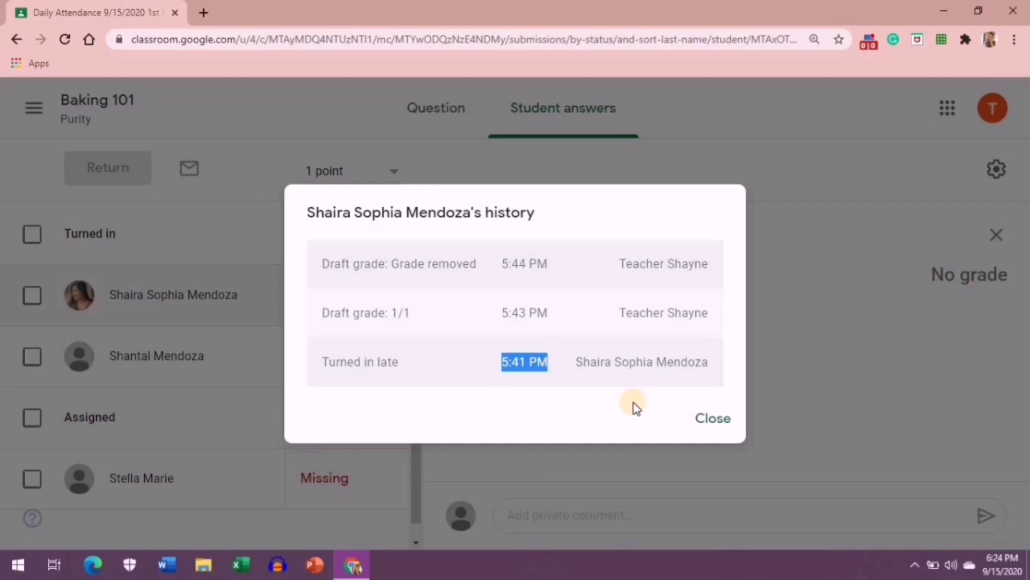
{"action": "left_click", "coordinate": [703, 424]}
{"action": "scroll", "coordinate": [411, 397], "scroll_direction": "down", "scroll_amount": 1}
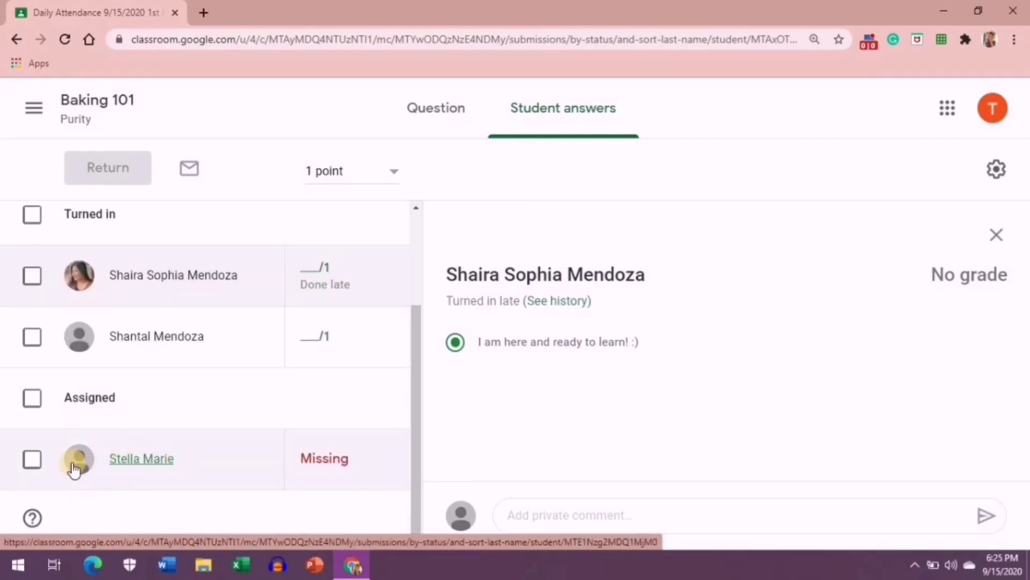
{"action": "left_click_drag", "start_coordinate": [92, 467], "coordinate": [329, 467]}
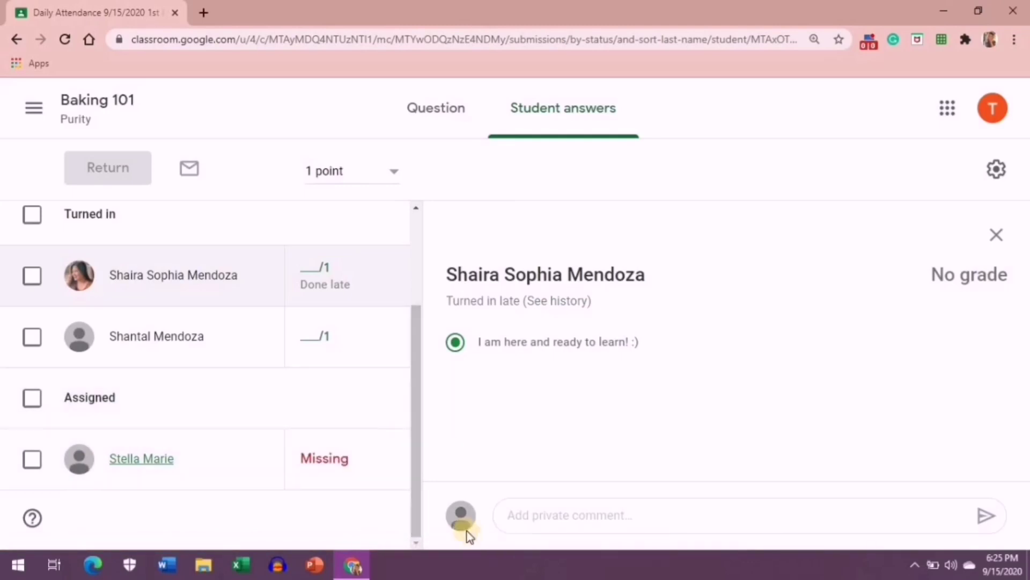
- Give the student marked Done late a grade of 0.5 out of 1
{"action": "scroll", "coordinate": [304, 395], "scroll_direction": "up", "scroll_amount": 1}
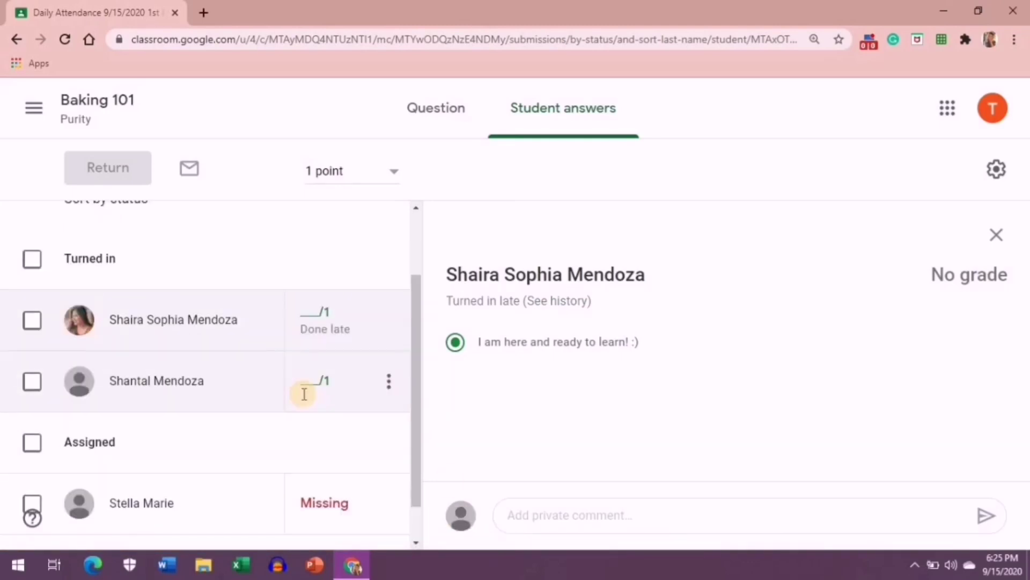
{"action": "left_click", "coordinate": [315, 312]}
{"action": "type", "text": "1"}
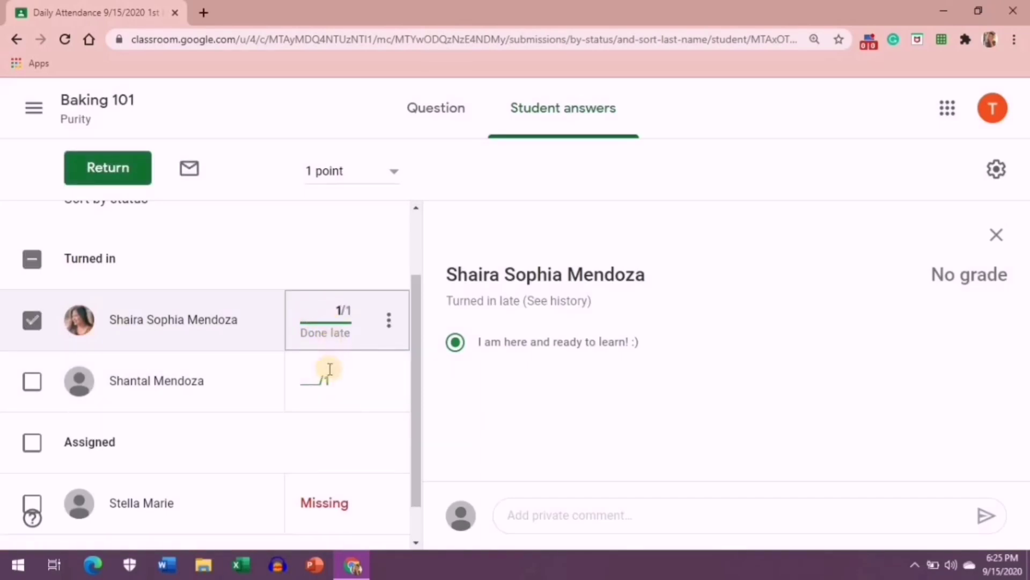
{"action": "key", "text": "BackSpace"}
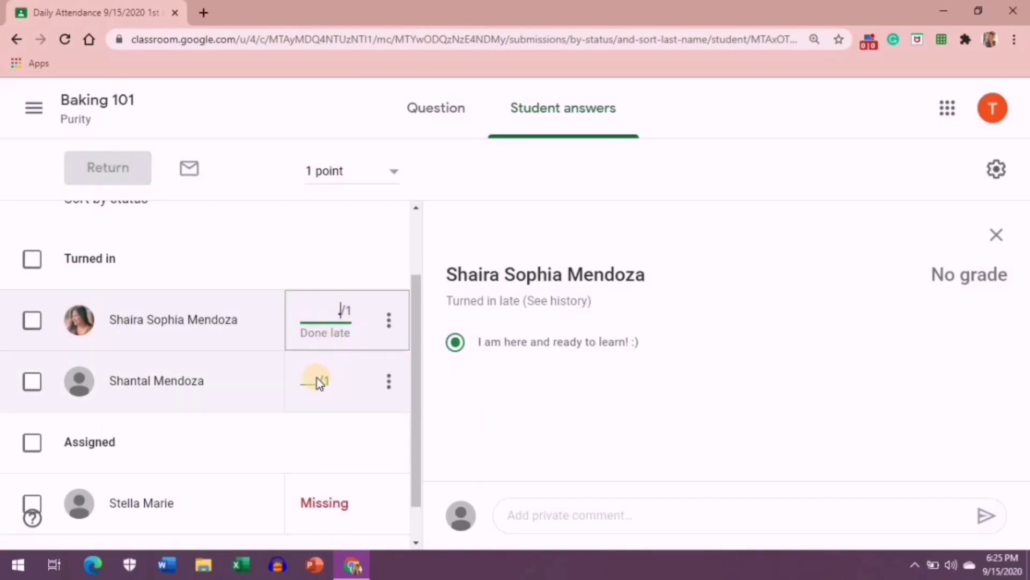
{"action": "type", "text": ".5"}
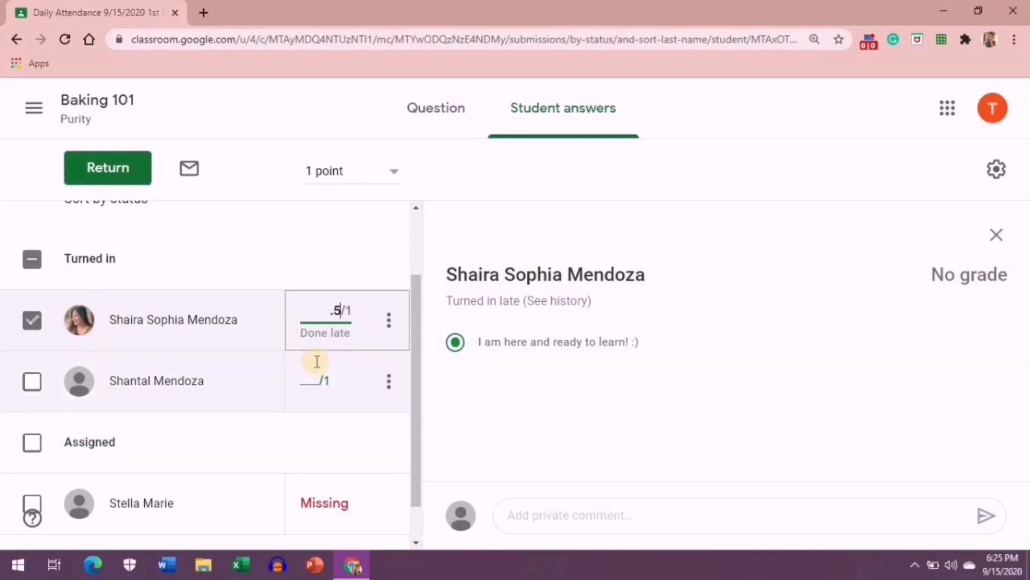
- Give the student who turned in on time a grade of 1 out of 1
{"action": "left_click", "coordinate": [314, 385]}
{"action": "type", "text": "1"}
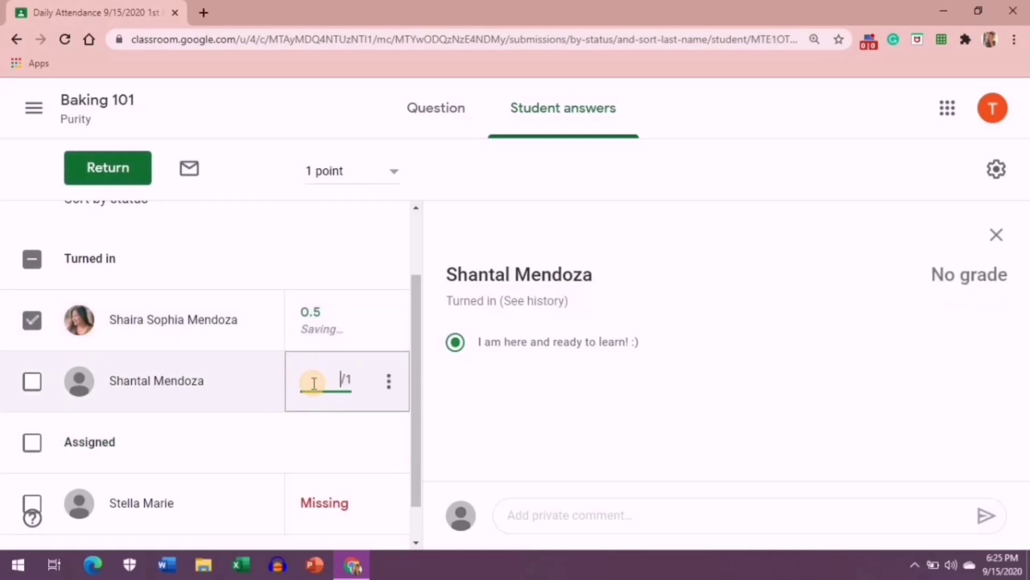
{"action": "left_click", "coordinate": [577, 407]}
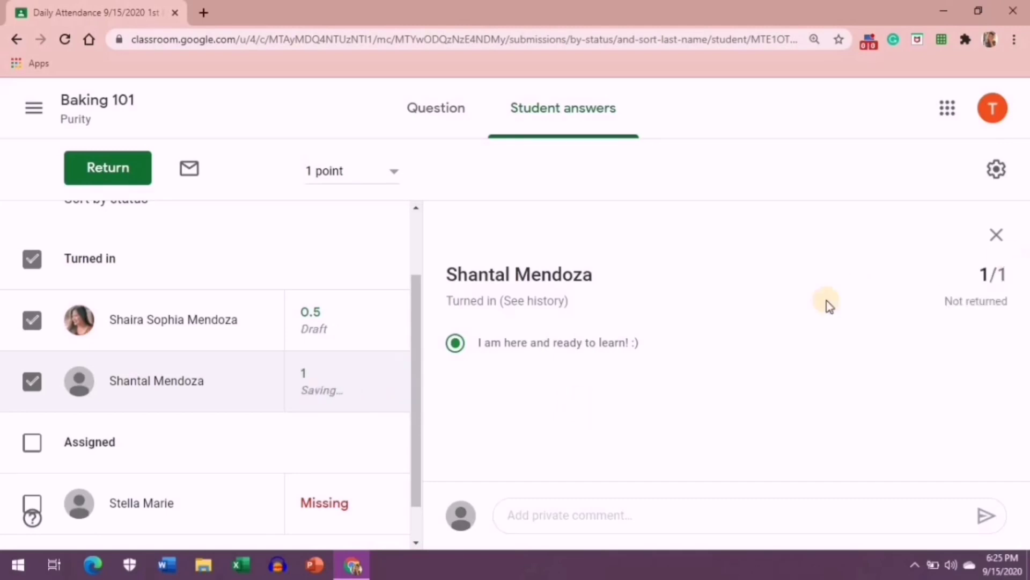
{"action": "left_click", "coordinate": [304, 370]}
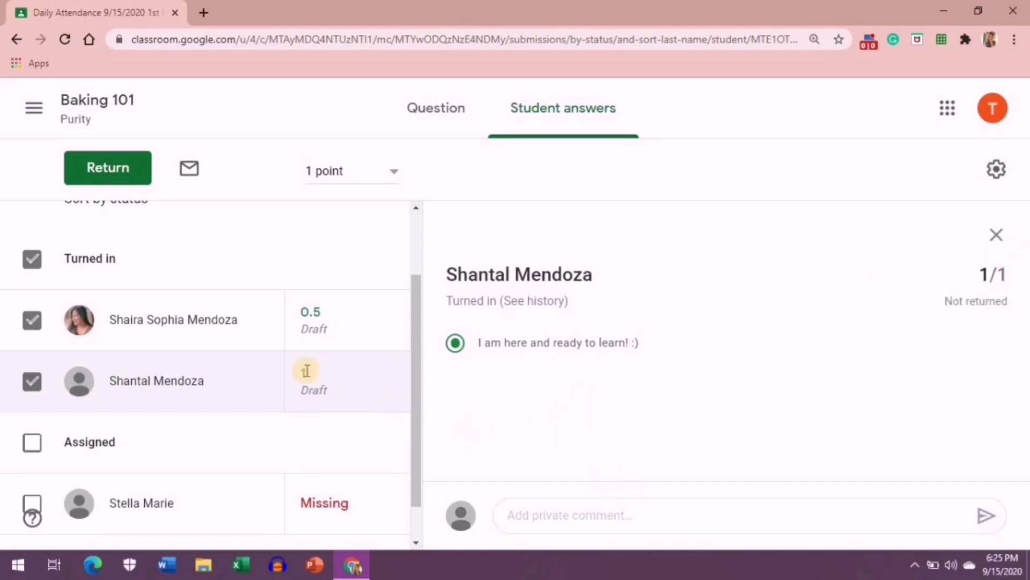
- Return the graded submission with the 0.5 score to the student marked Done late
{"action": "left_click", "coordinate": [385, 320]}
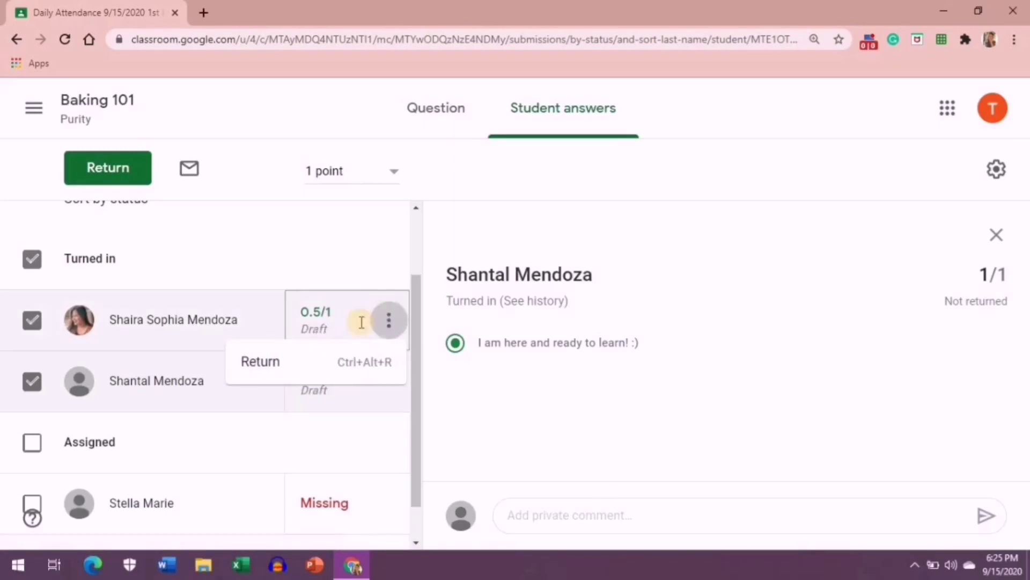
{"action": "left_click", "coordinate": [306, 366]}
{"action": "left_click", "coordinate": [677, 413]}
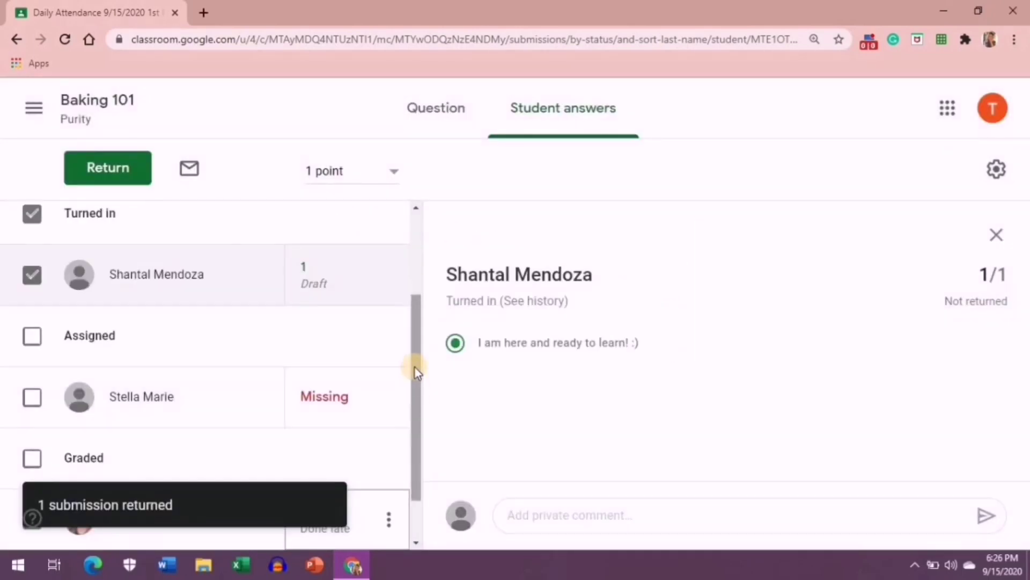
- Return the graded submission with the 1/1 score to the student who turned in on time
{"action": "left_click_drag", "start_coordinate": [415, 367], "coordinate": [411, 300]}
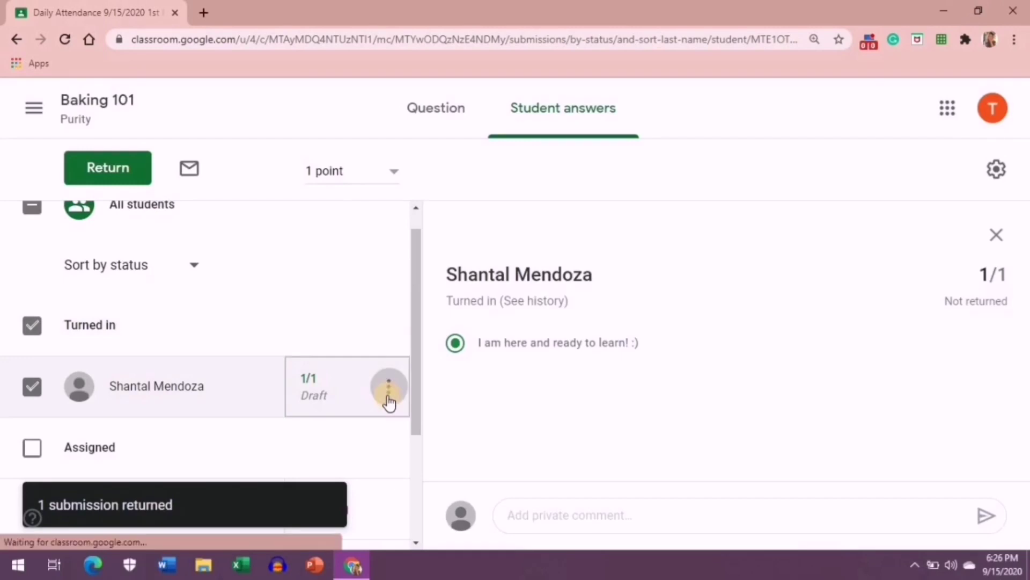
{"action": "left_click", "coordinate": [388, 401]}
{"action": "left_click", "coordinate": [320, 428]}
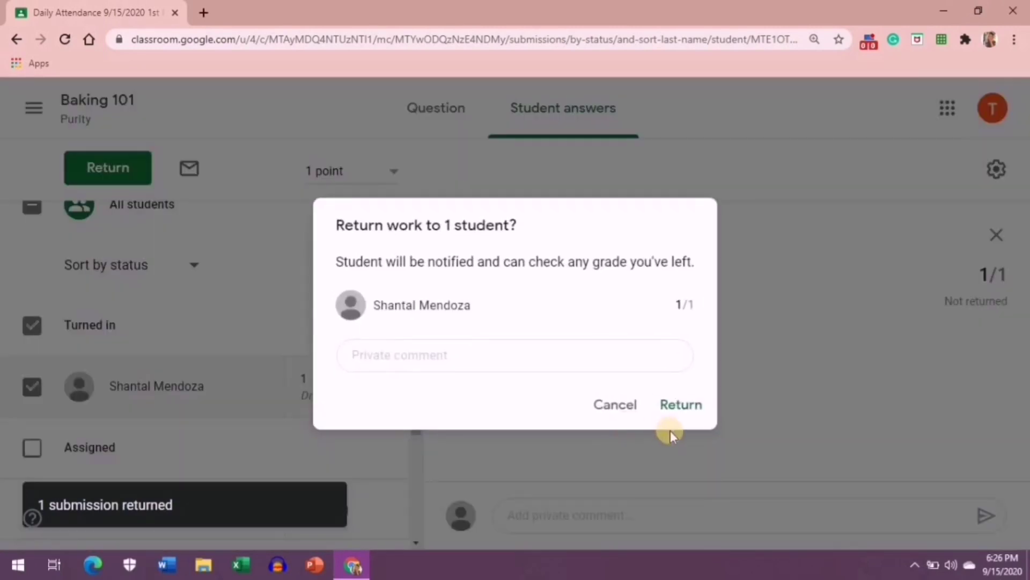
{"action": "left_click", "coordinate": [682, 406]}
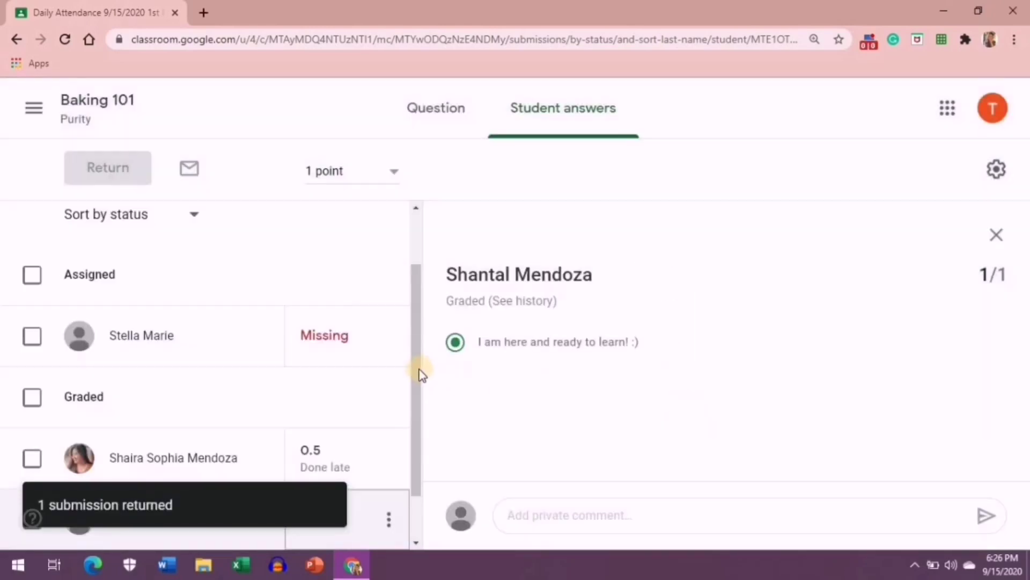
{"action": "left_click_drag", "start_coordinate": [411, 328], "coordinate": [408, 273]}
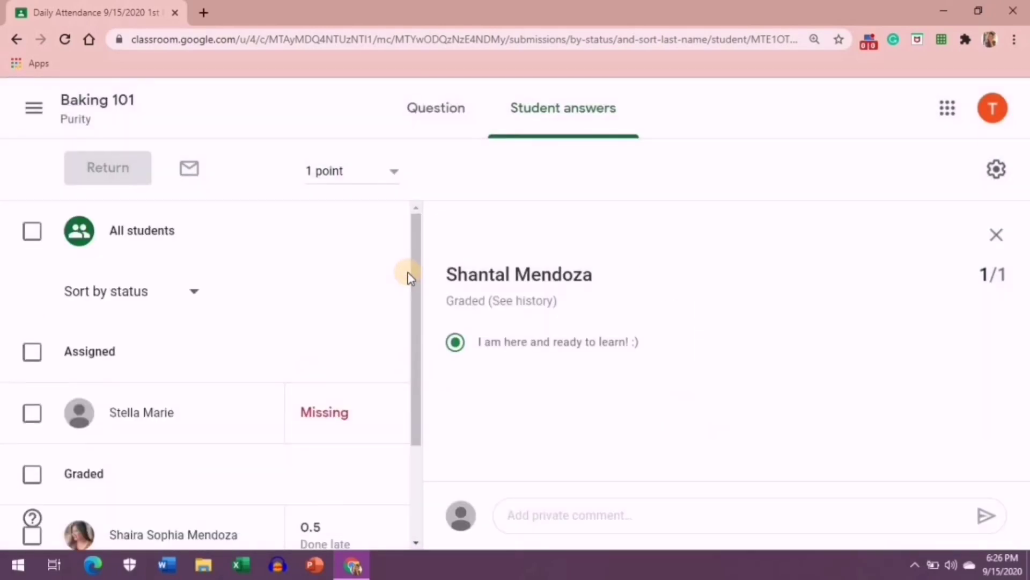
- Go to the Baking 101 class's Classwork page and review the questions listed under the Daily Attendance topic
{"action": "left_click", "coordinate": [96, 125]}
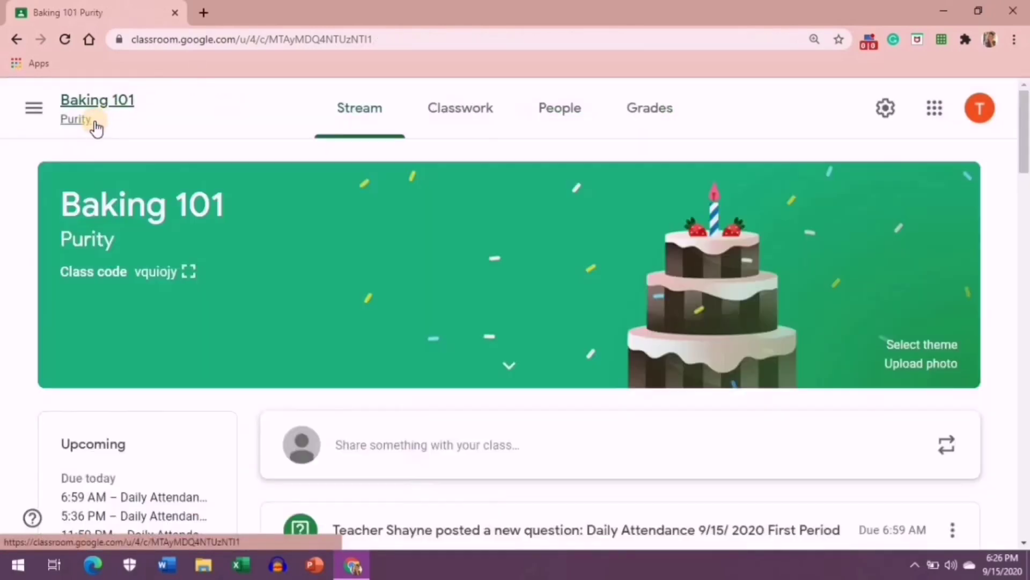
{"action": "left_click", "coordinate": [474, 109]}
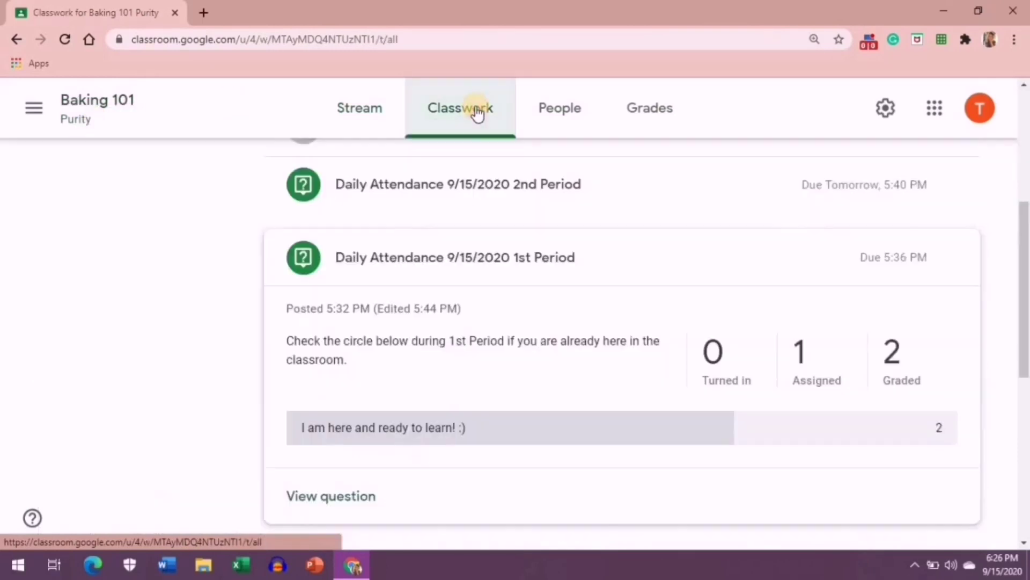
{"action": "left_click_drag", "start_coordinate": [1027, 200], "coordinate": [1025, 173]}
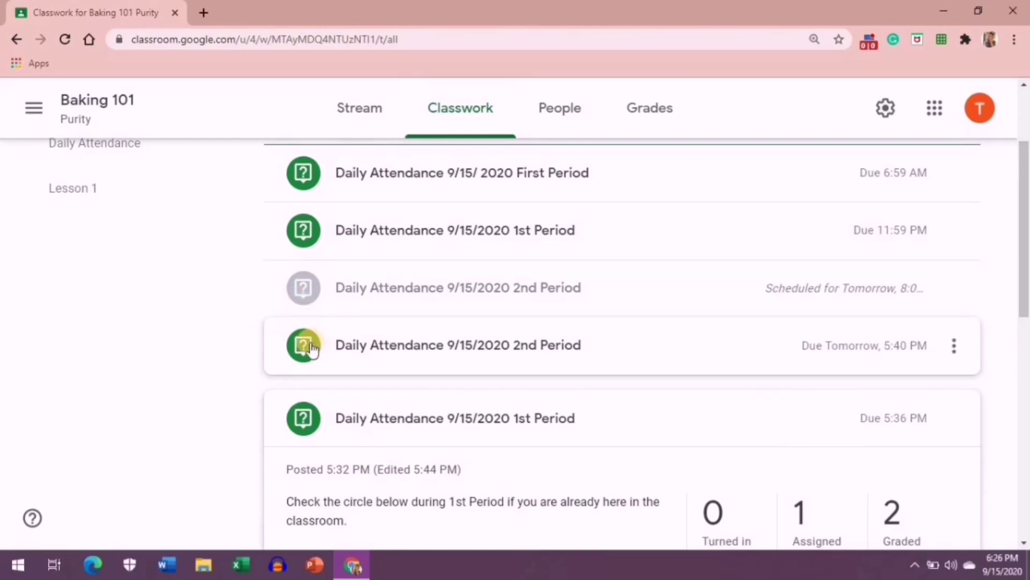
{"action": "scroll", "coordinate": [263, 359], "scroll_direction": "up", "scroll_amount": 1}
{"action": "left_click_drag", "start_coordinate": [237, 368], "coordinate": [400, 478]}
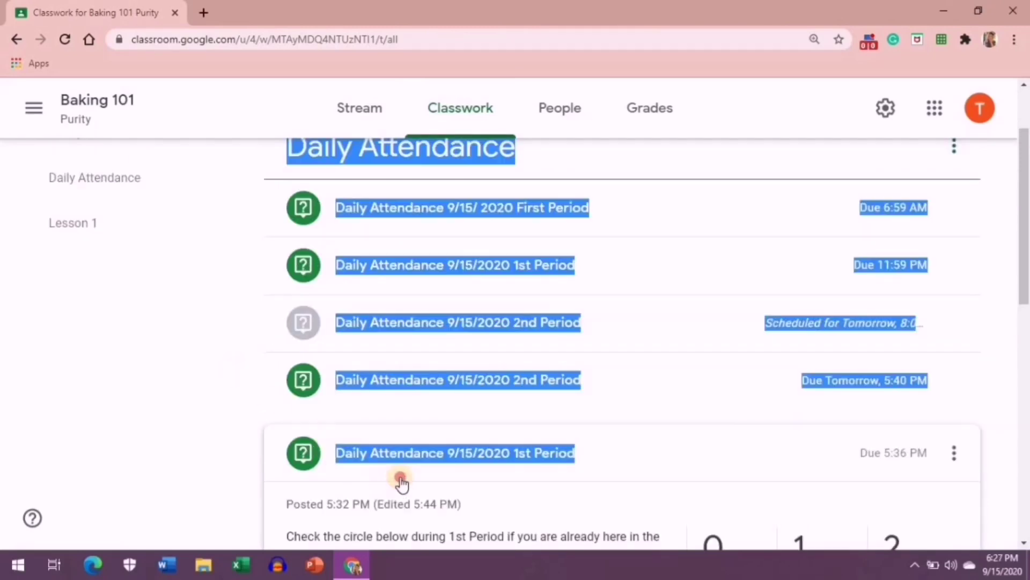
{"action": "left_click", "coordinate": [127, 388]}
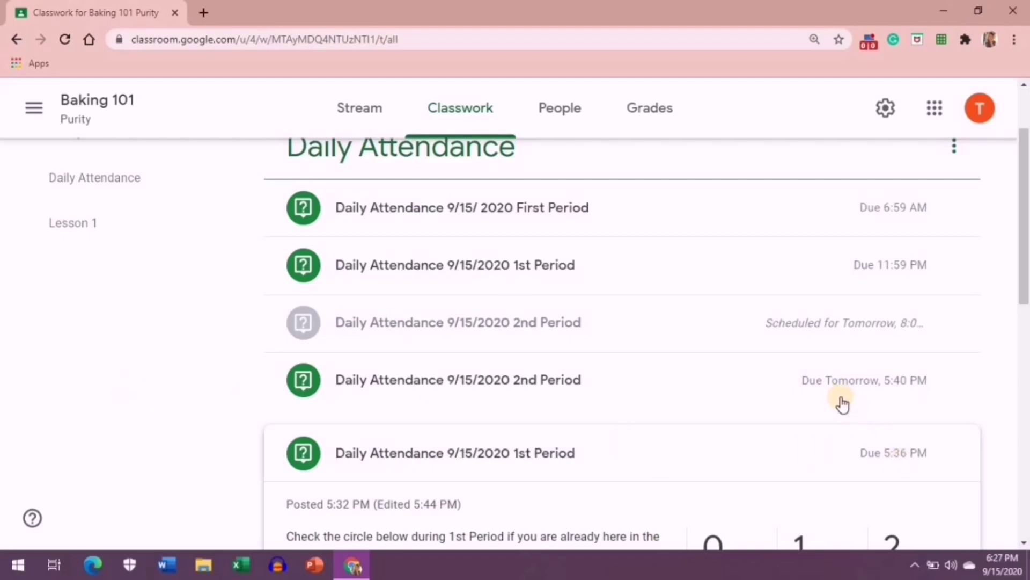
{"action": "scroll", "coordinate": [240, 472], "scroll_direction": "up", "scroll_amount": 1}
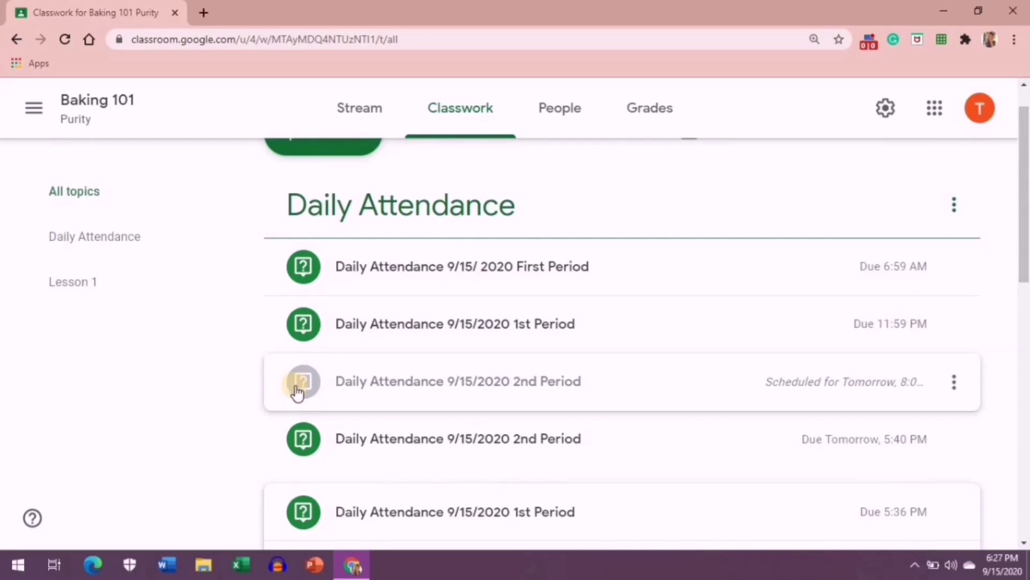
{"action": "scroll", "coordinate": [341, 224], "scroll_direction": "up", "scroll_amount": 1}
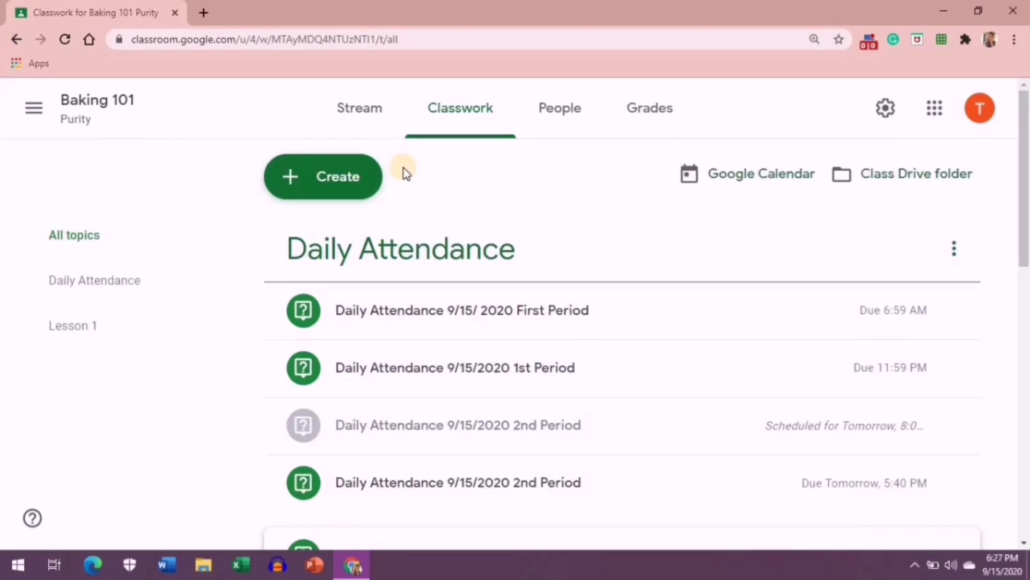
- Reuse the Daily Attendance 9/15/ 2020 First Period post from the Baking 101 Purity class as a new question
{"action": "left_click", "coordinate": [346, 179]}
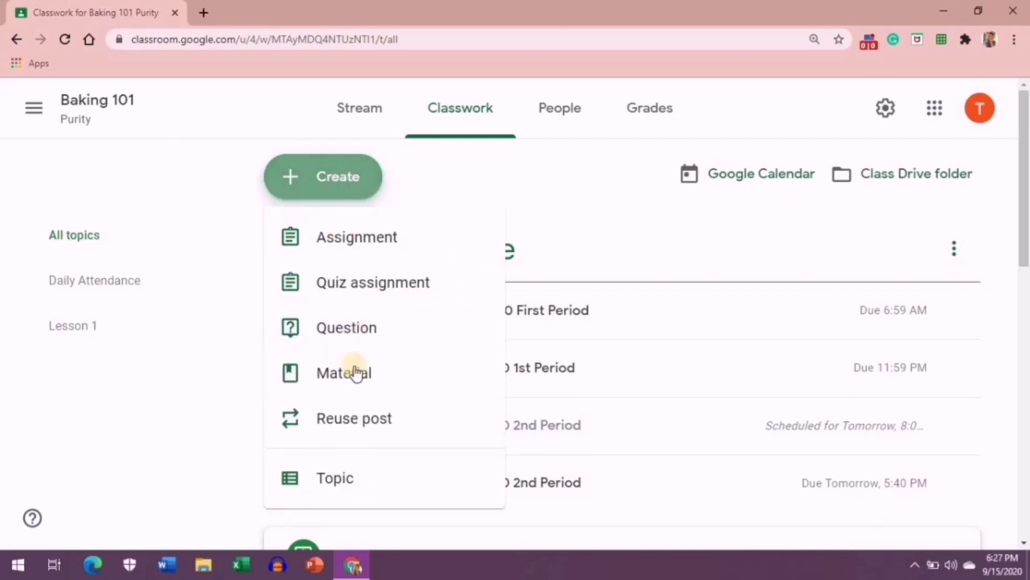
{"action": "left_click", "coordinate": [358, 429]}
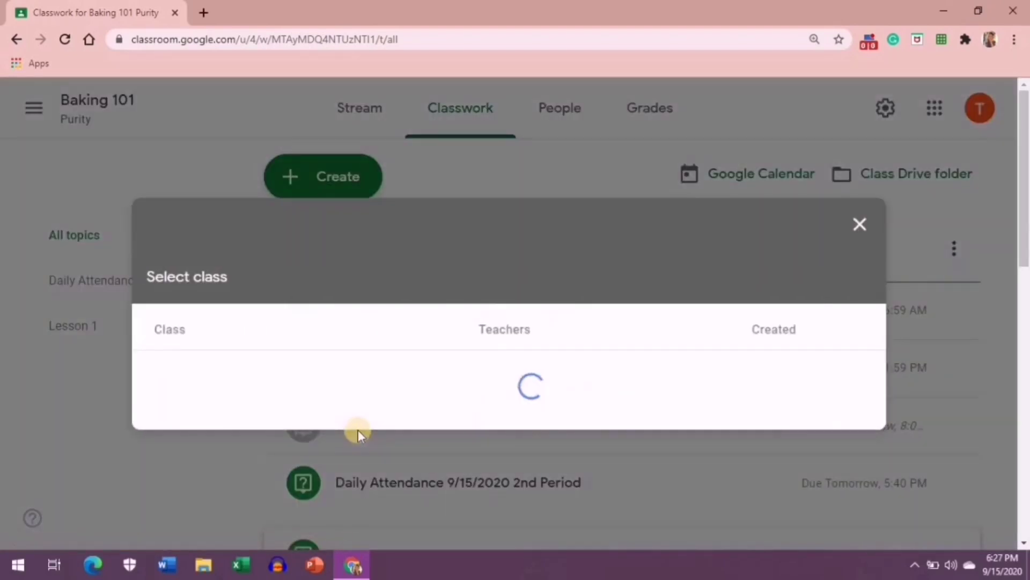
{"action": "left_click", "coordinate": [358, 429]}
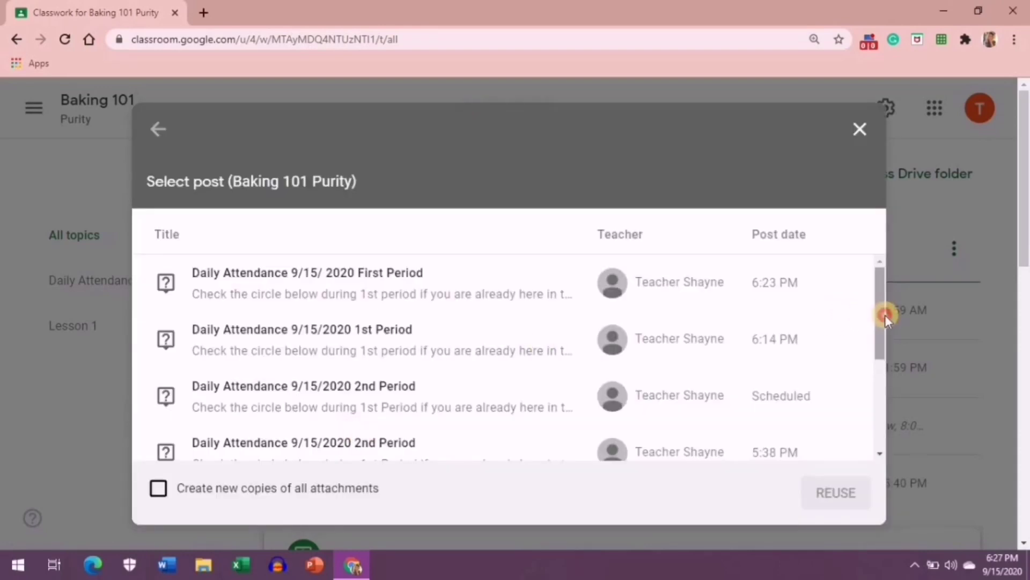
{"action": "left_click_drag", "start_coordinate": [885, 314], "coordinate": [877, 279]}
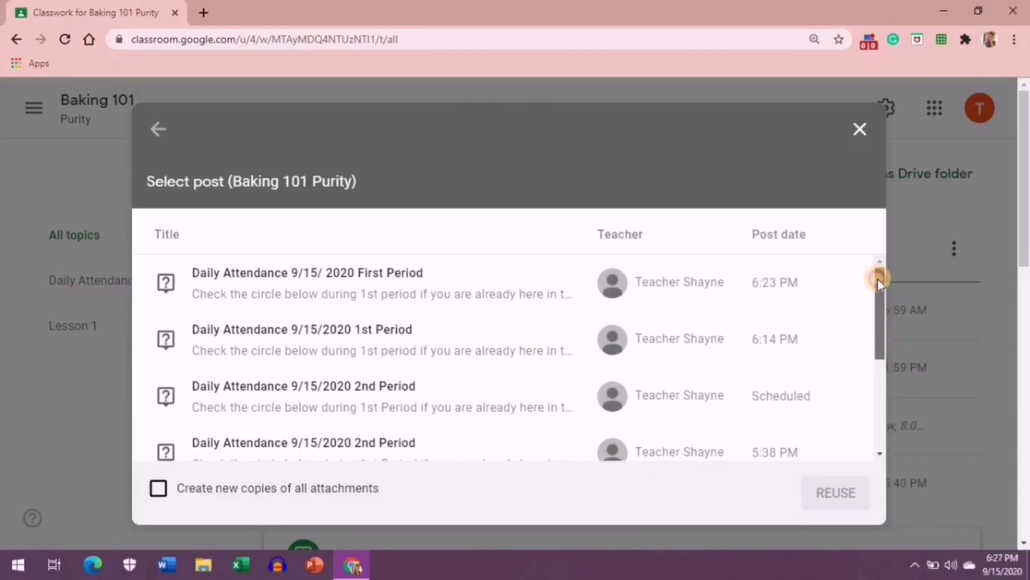
{"action": "left_click", "coordinate": [407, 283]}
{"action": "left_click", "coordinate": [829, 495]}
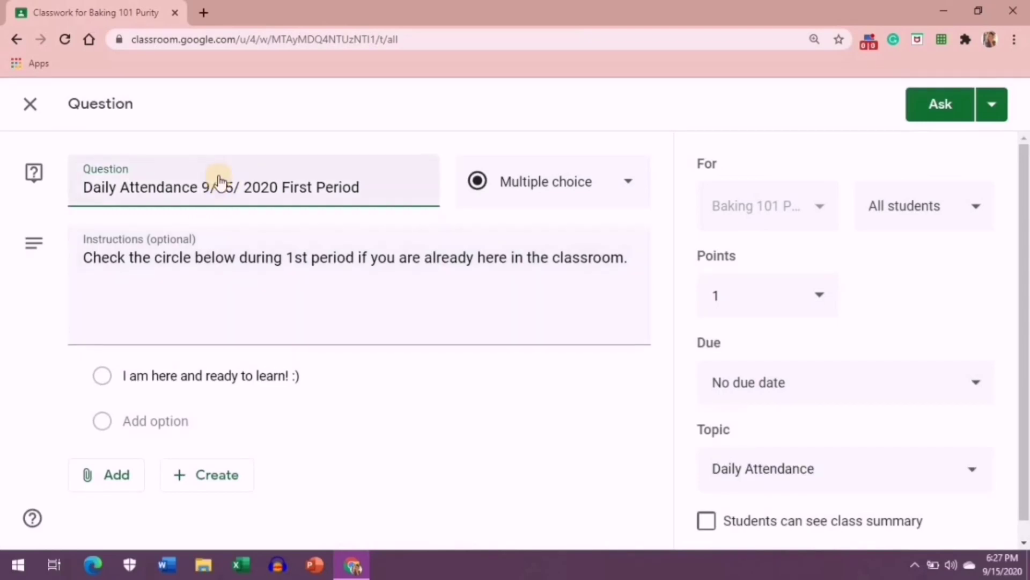
- Change the date in the reused question's title to 9/17/ 2020
{"action": "left_click", "coordinate": [235, 184]}
{"action": "key", "text": "BackSpace"}
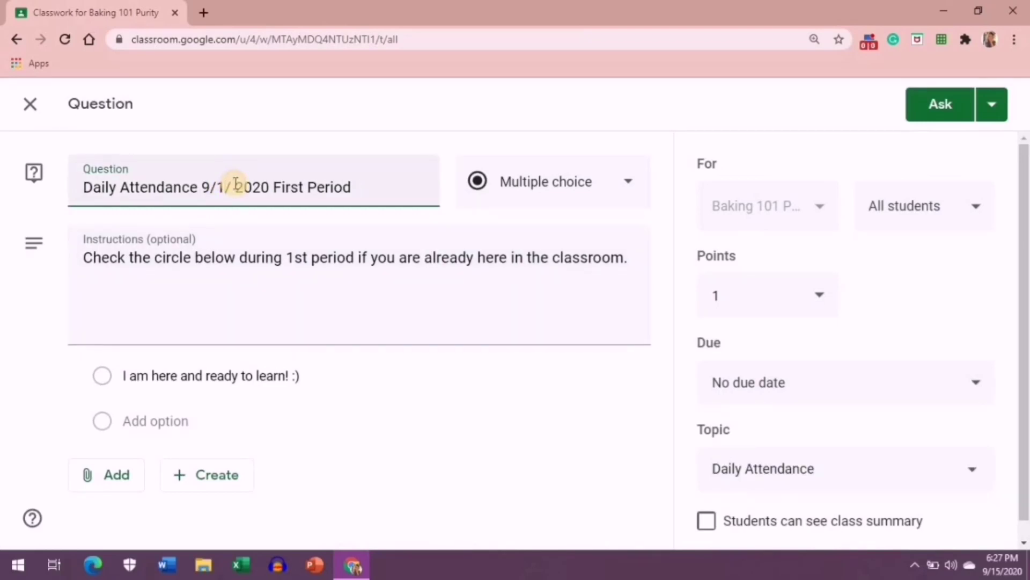
{"action": "type", "text": "7"}
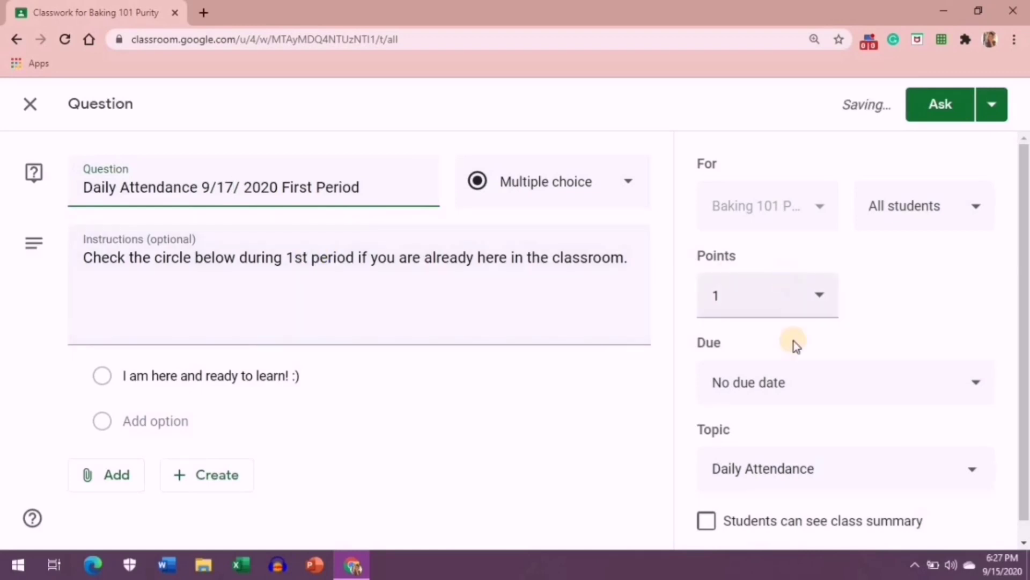
- Set the question's due date to Sep 17, 2020 and the due time to 6:59 AM
{"action": "left_click", "coordinate": [822, 385]}
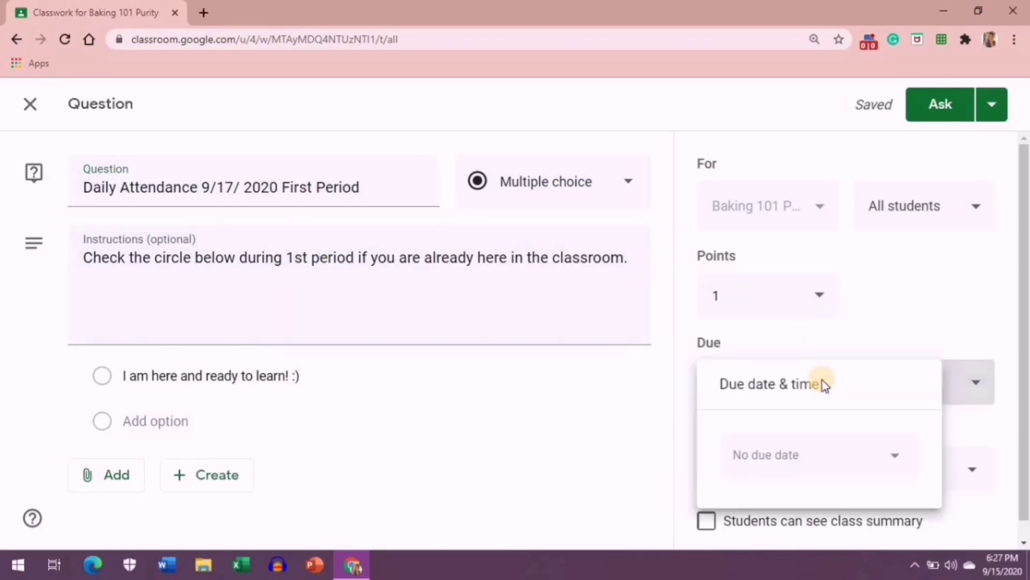
{"action": "left_click", "coordinate": [823, 454]}
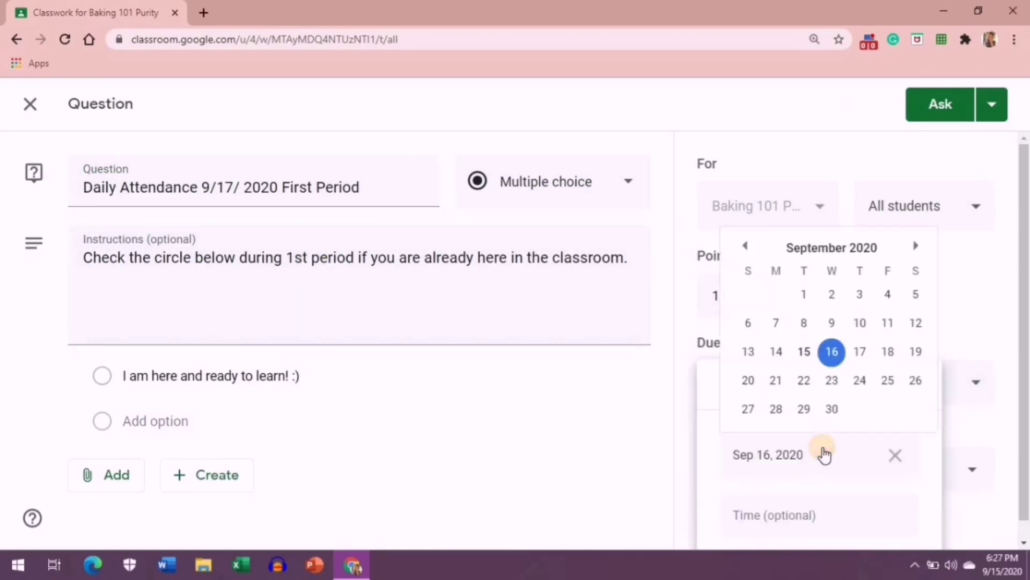
{"action": "left_click", "coordinate": [859, 352]}
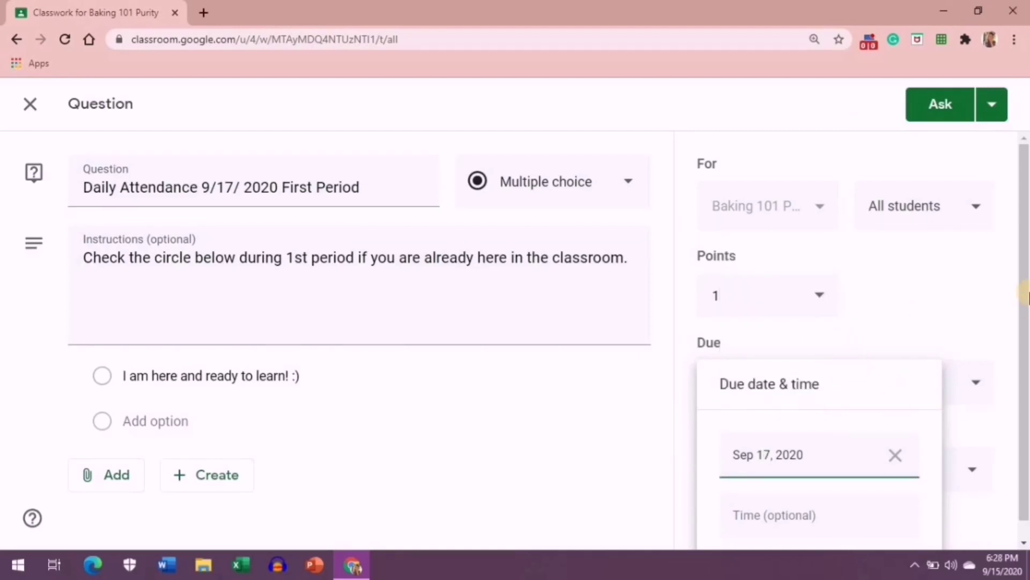
{"action": "left_click", "coordinate": [800, 381]}
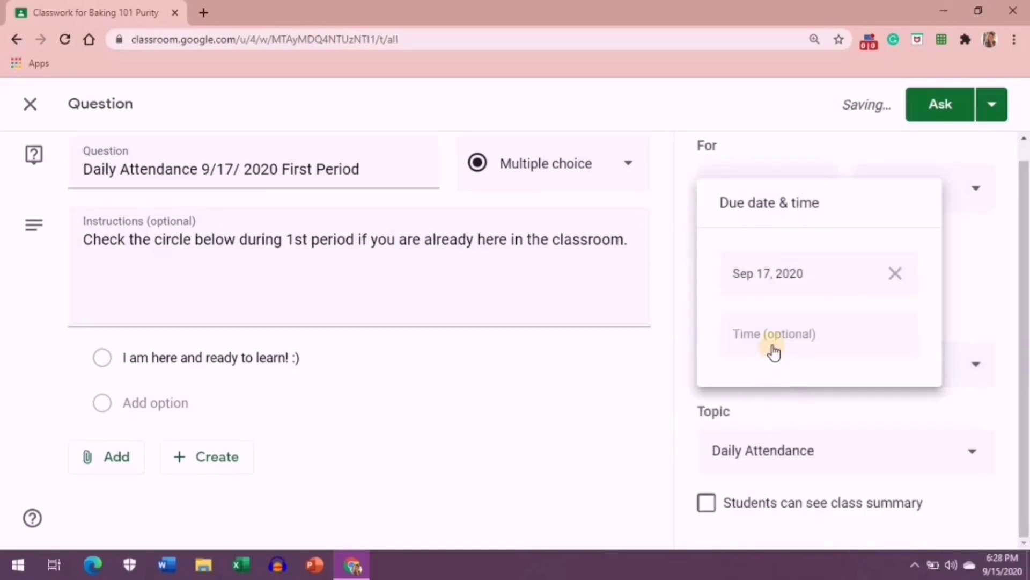
{"action": "left_click", "coordinate": [773, 346]}
{"action": "type", "text": "06:59"}
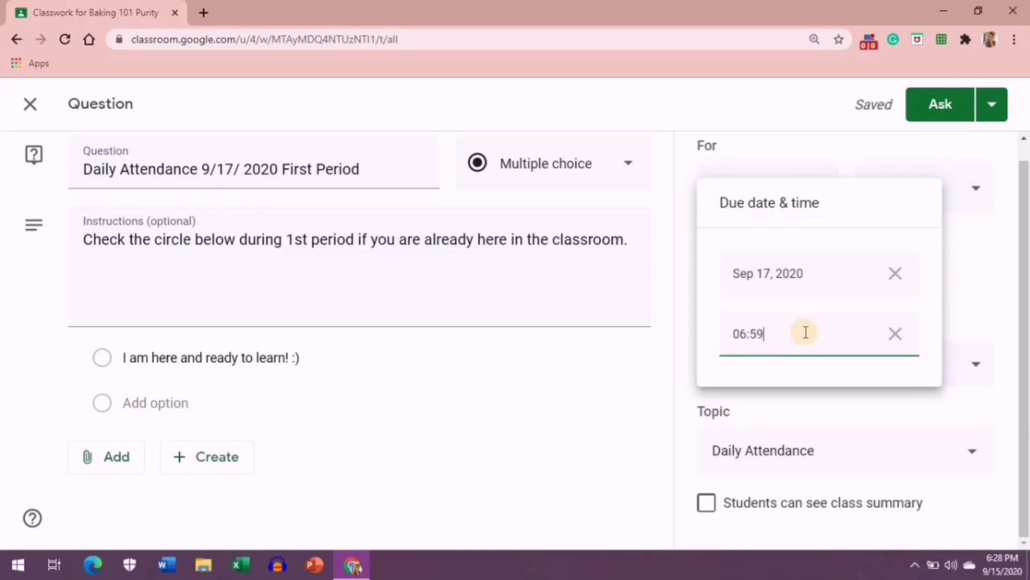
{"action": "type", "text": "M"}
{"action": "left_click", "coordinate": [616, 423]}
{"action": "scroll", "coordinate": [1024, 343], "scroll_direction": "up", "scroll_amount": 1}
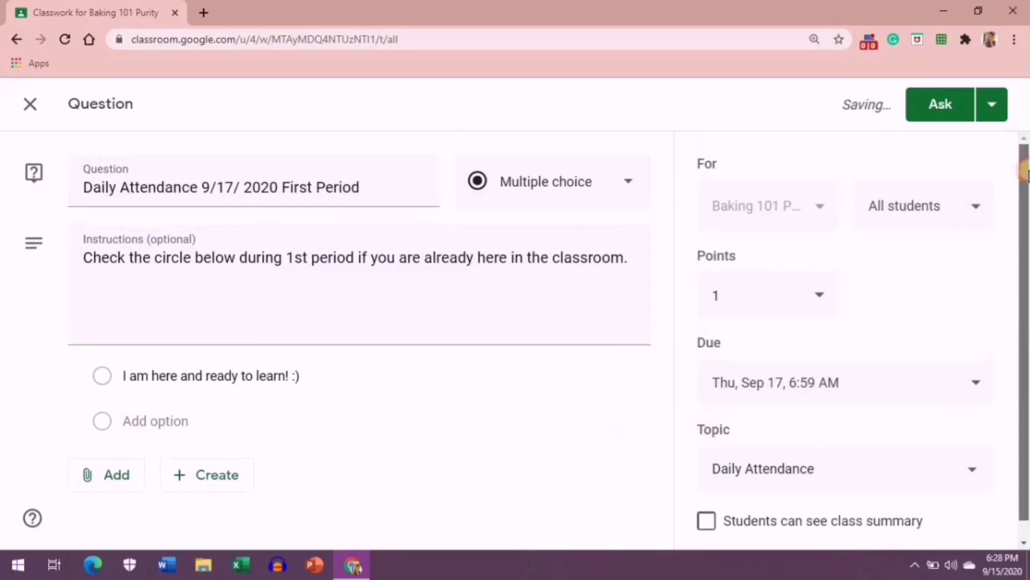
- Schedule the question to post on Sep 17, 2020 at 6:00 AM
{"action": "left_click", "coordinate": [1004, 95]}
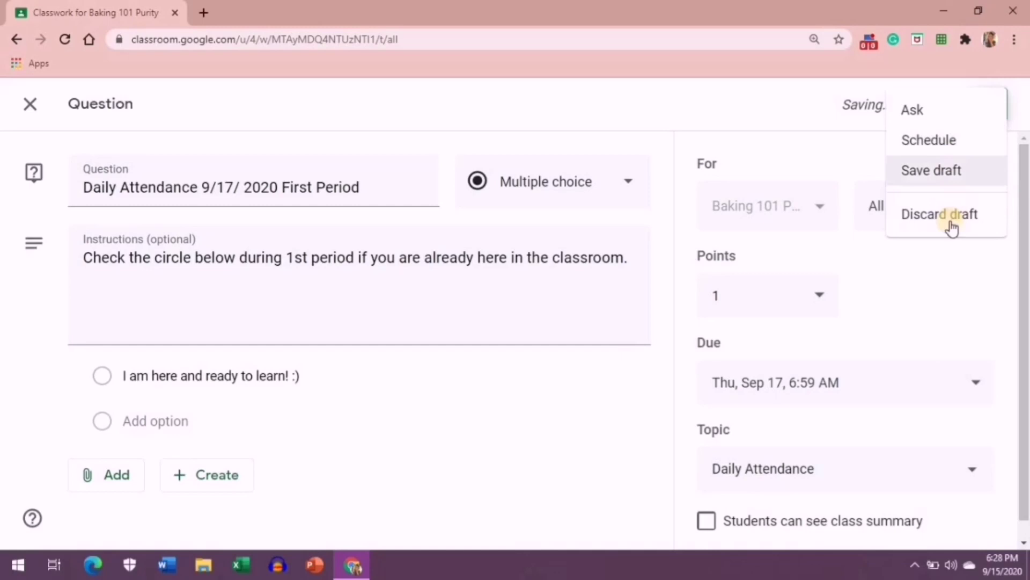
{"action": "left_click", "coordinate": [950, 140]}
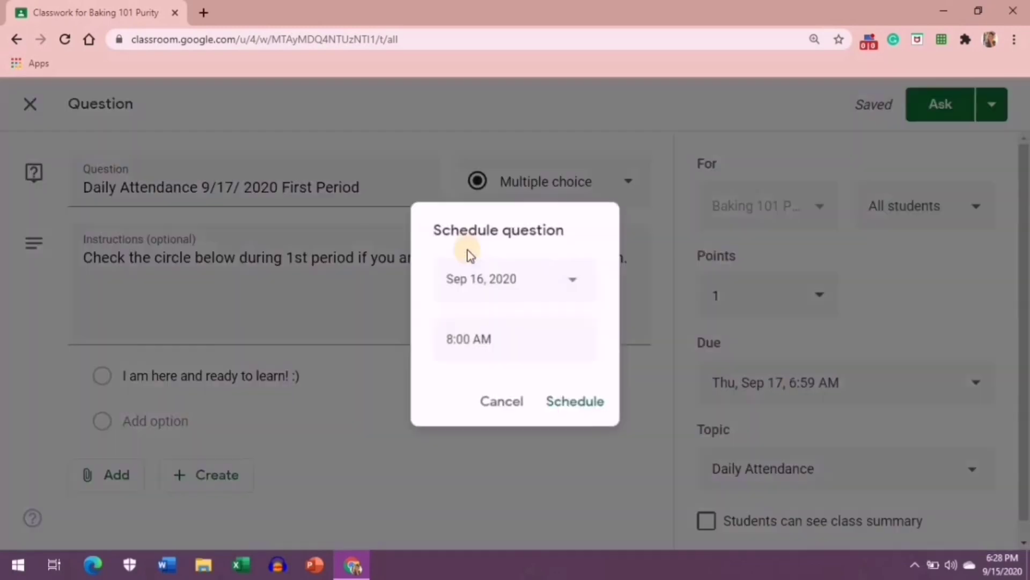
{"action": "left_click", "coordinate": [480, 279]}
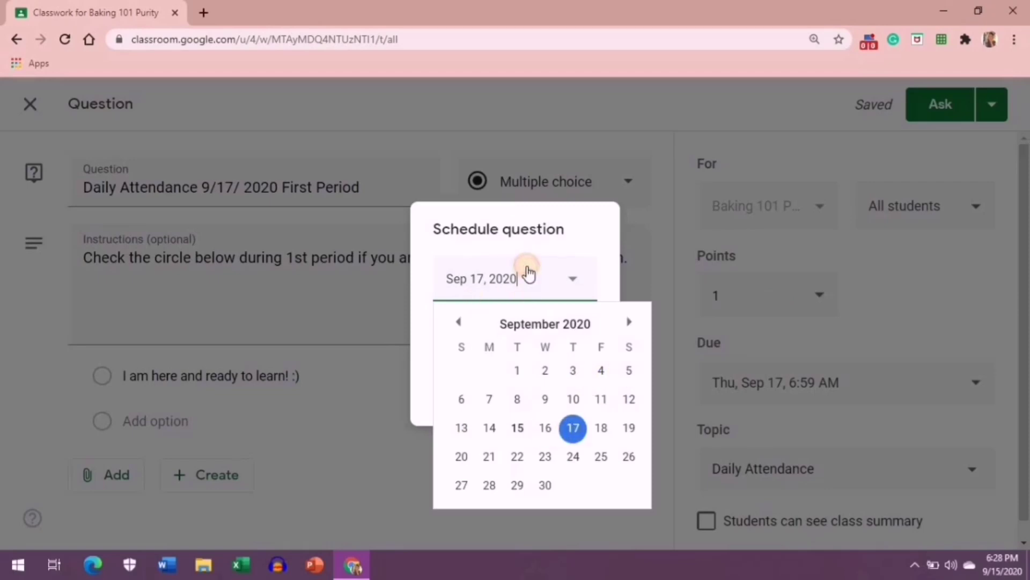
{"action": "left_click", "coordinate": [566, 236]}
{"action": "left_click", "coordinate": [451, 346]}
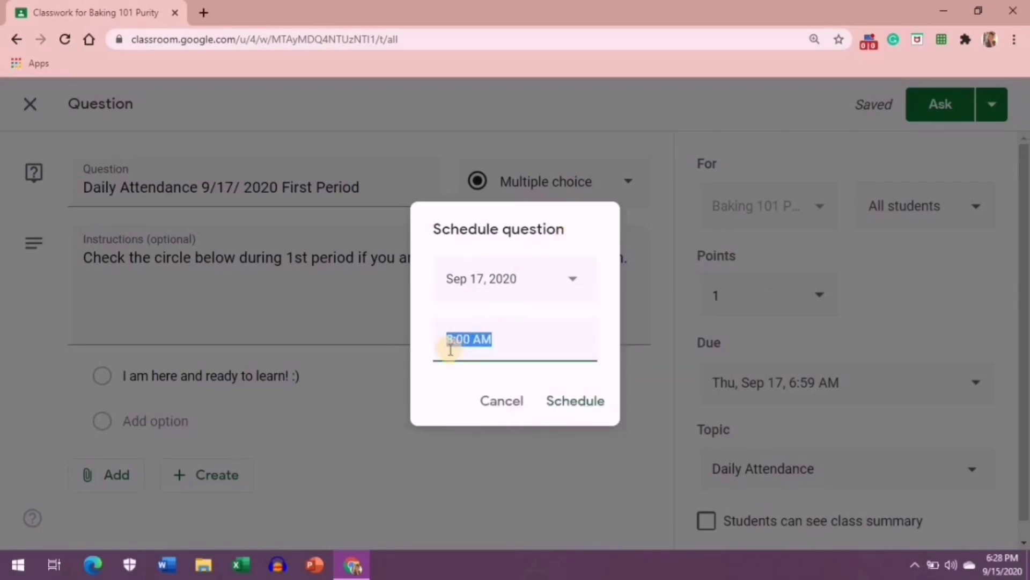
{"action": "left_click", "coordinate": [453, 344]}
{"action": "key", "text": "BackSpace"}
{"action": "type", "text": "6"}
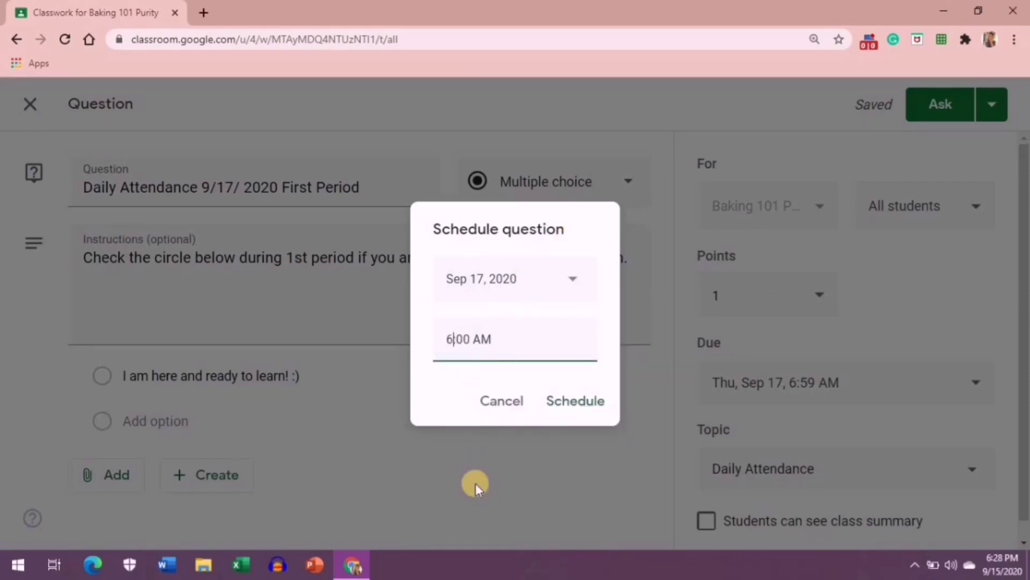
{"action": "left_click", "coordinate": [583, 410]}
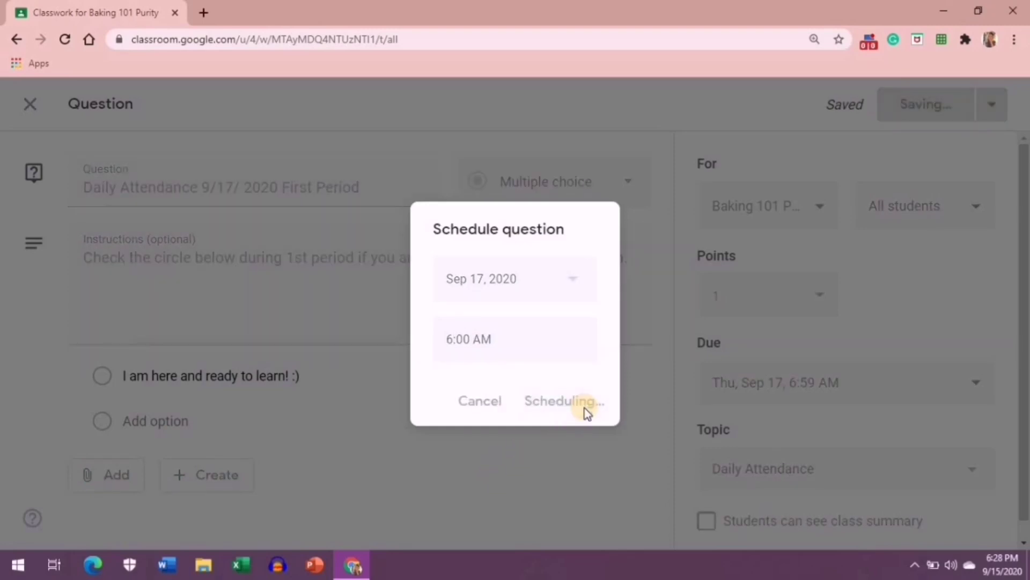